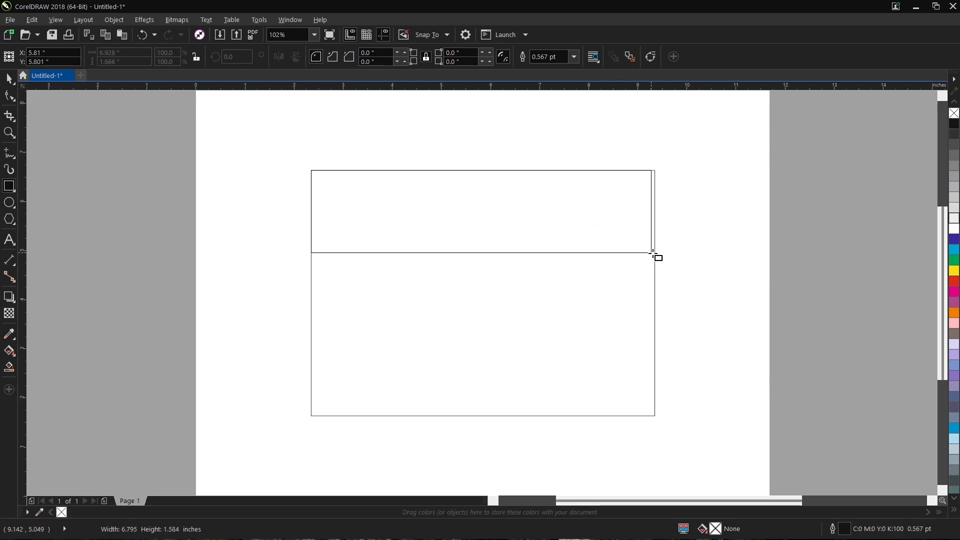
- Convert the upper rectangle to curves and add a node at the middle of its lower edge
{"action": "left_click", "coordinate": [114, 20]}
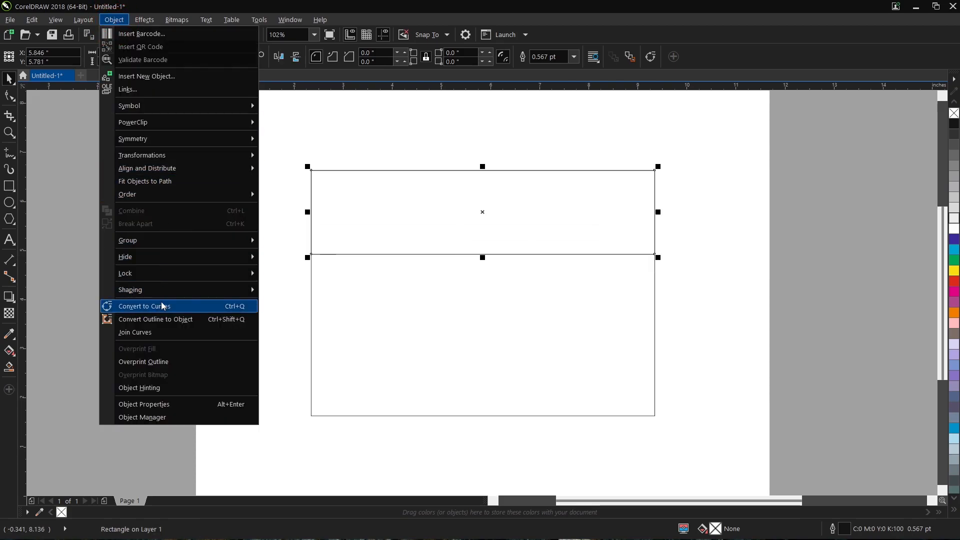
{"action": "left_click", "coordinate": [162, 306]}
{"action": "left_click", "coordinate": [15, 98]}
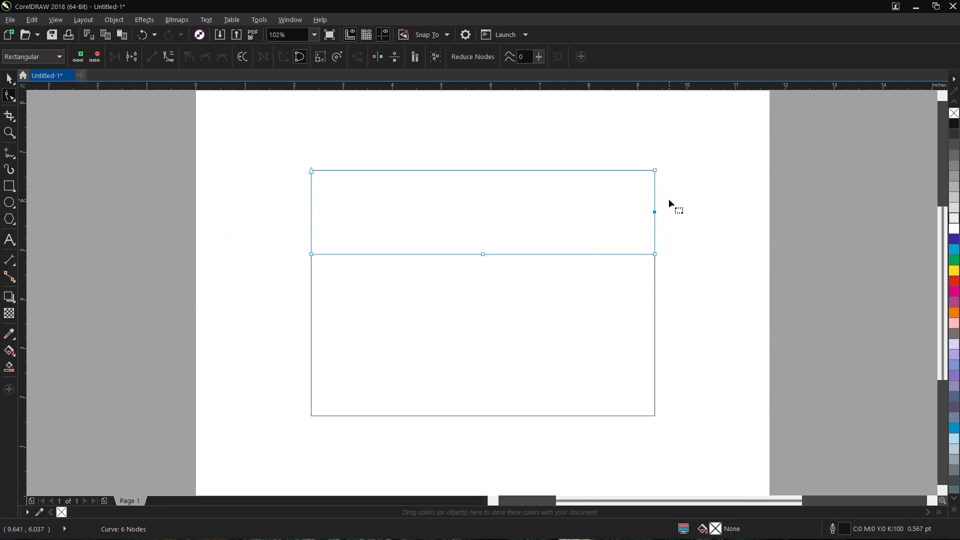
{"action": "key", "text": "ctrl+z"}
- Pull the lower edge's middle node down and raise its two end nodes to form a V-shaped flap about 2.2 in high
{"action": "left_click_drag", "start_coordinate": [483, 254], "coordinate": [481, 295]}
{"action": "left_click_drag", "start_coordinate": [688, 334], "coordinate": [687, 334]}
{"action": "left_click_drag", "start_coordinate": [655, 256], "coordinate": [656, 235]}
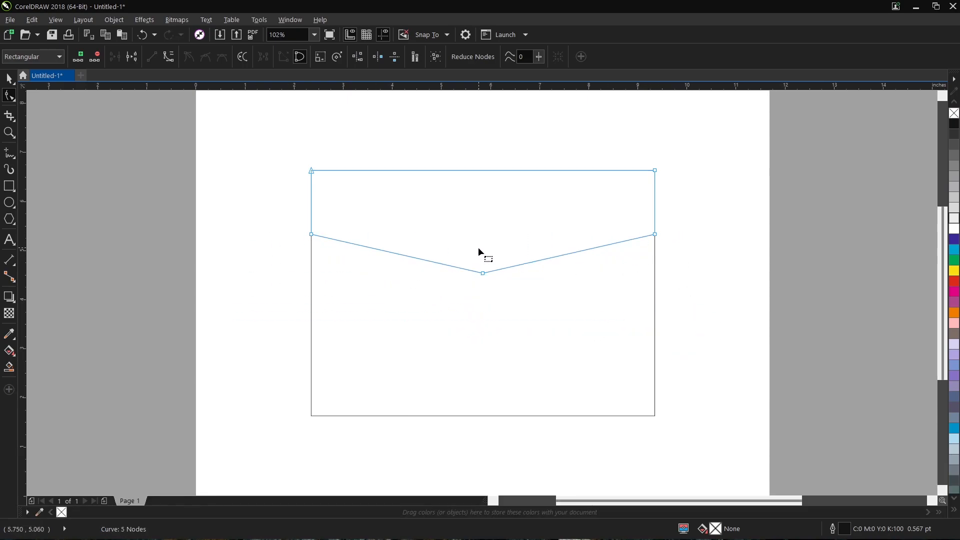
{"action": "left_click_drag", "start_coordinate": [485, 274], "coordinate": [482, 286]}
{"action": "key", "text": "space"}
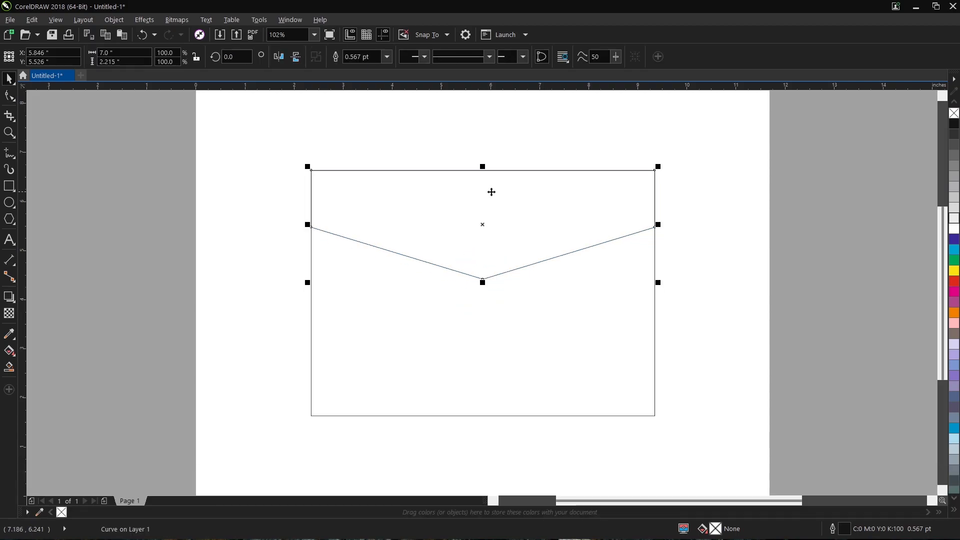
- Duplicate the V-shaped flap in place and lower both side nodes of the copy slightly, keeping them level
{"action": "left_click", "coordinate": [105, 39]}
{"action": "left_click", "coordinate": [123, 39]}
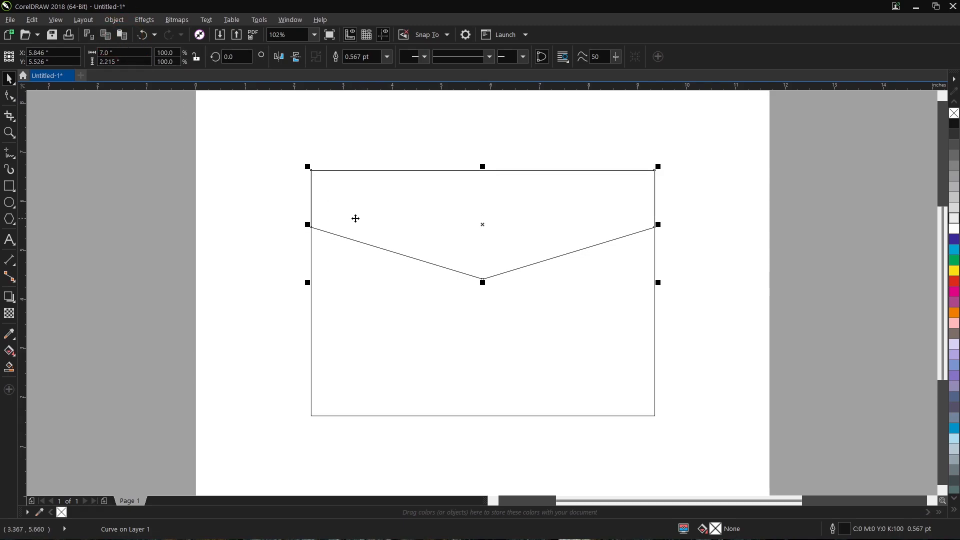
{"action": "key", "text": "space"}
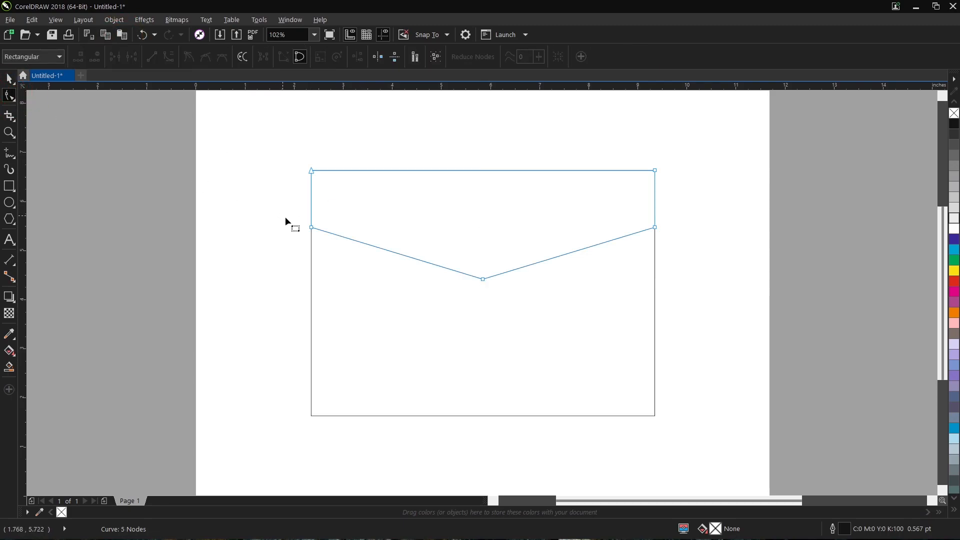
{"action": "left_click_drag", "start_coordinate": [679, 242], "coordinate": [656, 241]}
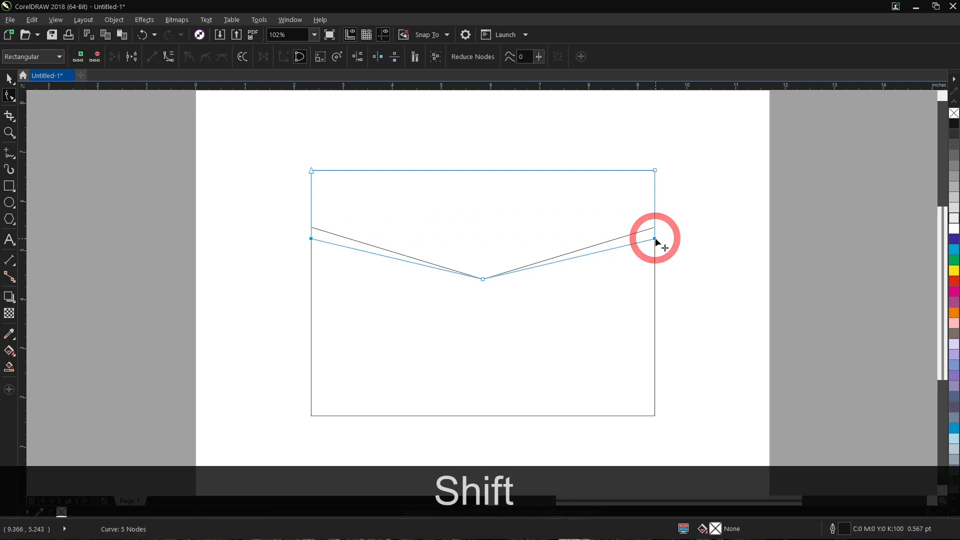
{"action": "key", "text": "space"}
- Select the original flap with the steeper V and bring it to the front of the page
{"action": "left_click", "coordinate": [675, 233]}
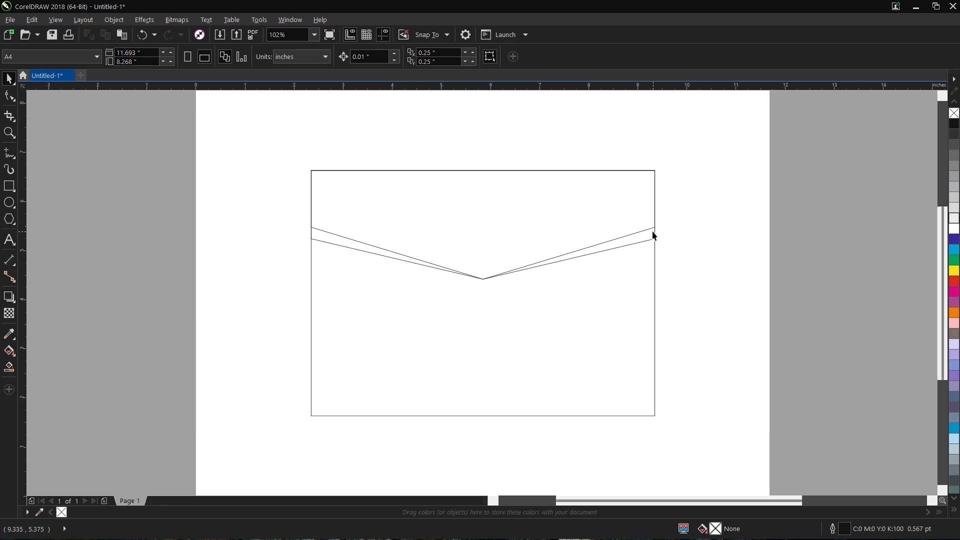
{"action": "left_click", "coordinate": [654, 235]}
{"action": "scroll", "coordinate": [654, 237], "scroll_direction": "up", "scroll_amount": 2}
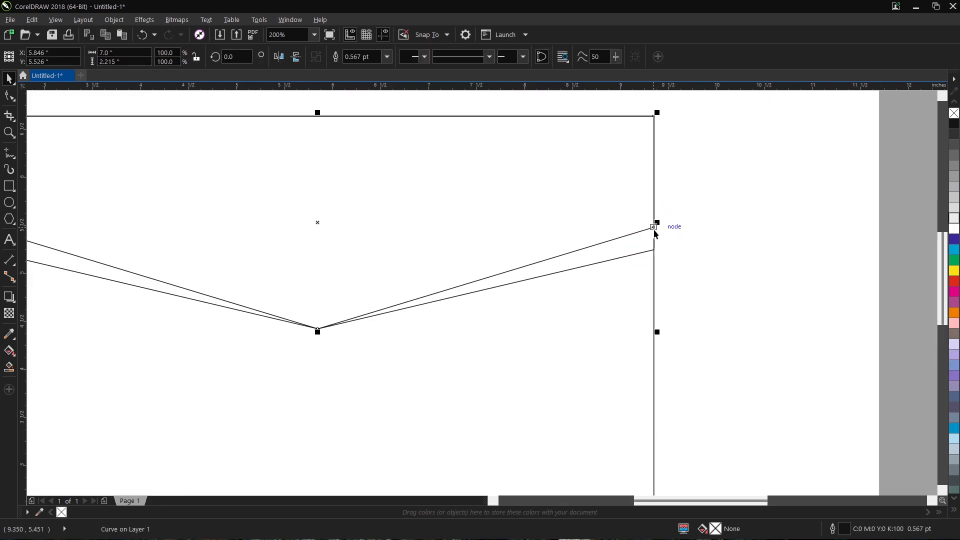
{"action": "right_click", "coordinate": [652, 233]}
{"action": "left_click", "coordinate": [673, 408]}
{"action": "left_click", "coordinate": [815, 411]}
- Duplicate the second flap in place and lower both side nodes of the new copy by a tiny amount
{"action": "scroll", "coordinate": [669, 256], "scroll_direction": "down", "scroll_amount": 2}
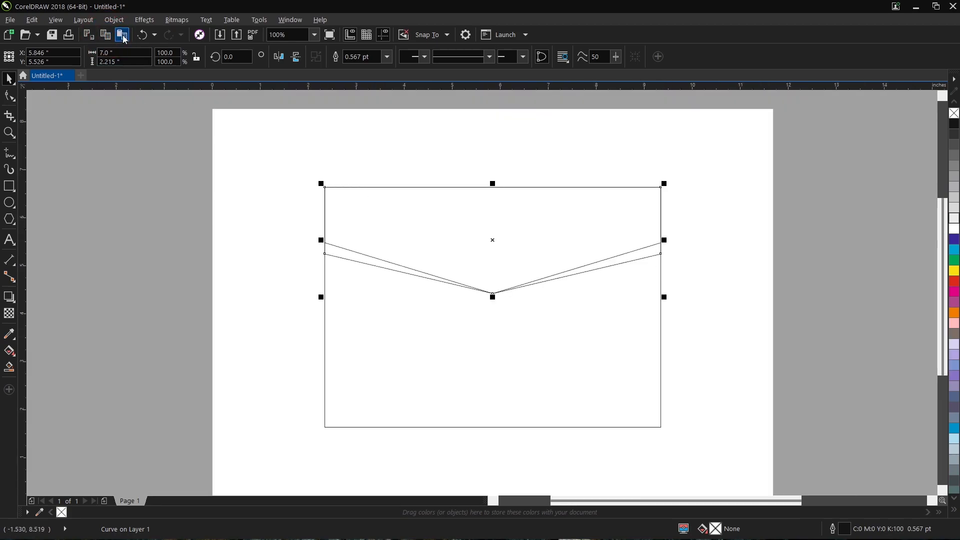
{"action": "key", "text": "F10"}
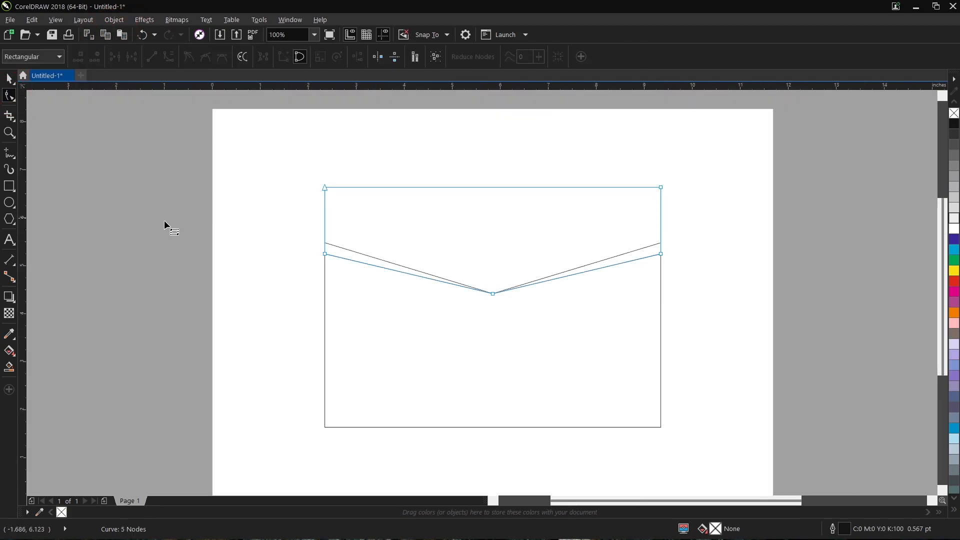
{"action": "scroll", "coordinate": [376, 269], "scroll_direction": "up", "scroll_amount": 2}
{"action": "left_click_drag", "start_coordinate": [918, 278], "coordinate": [904, 257]}
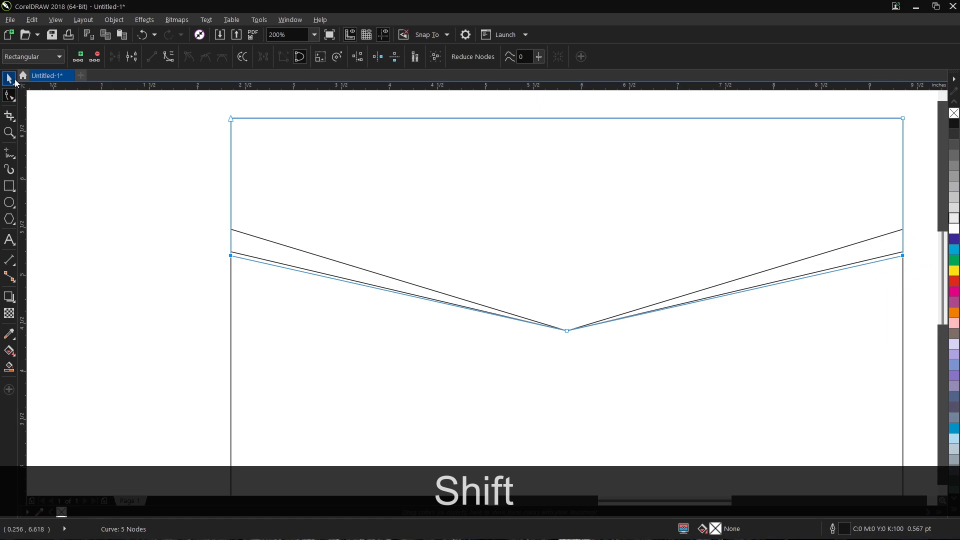
- Send the newest flap copy back one level in the stacking order
{"action": "left_click", "coordinate": [14, 80]}
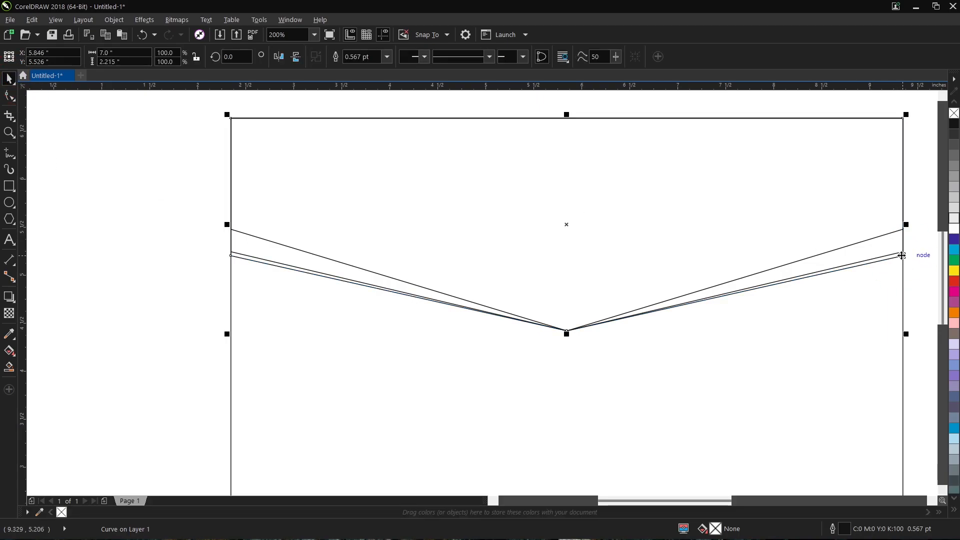
{"action": "right_click", "coordinate": [902, 255]}
{"action": "mouse_move", "coordinate": [840, 409]}
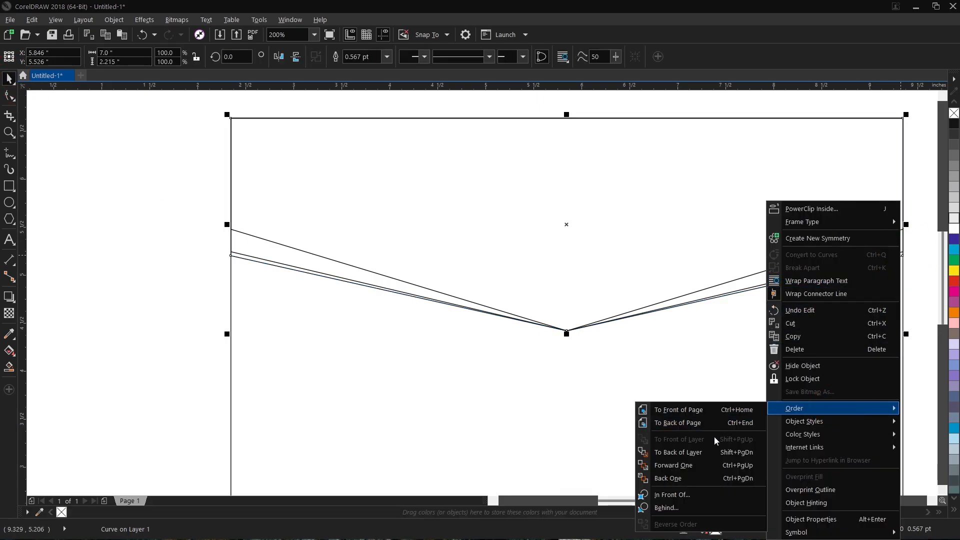
{"action": "left_click", "coordinate": [698, 477]}
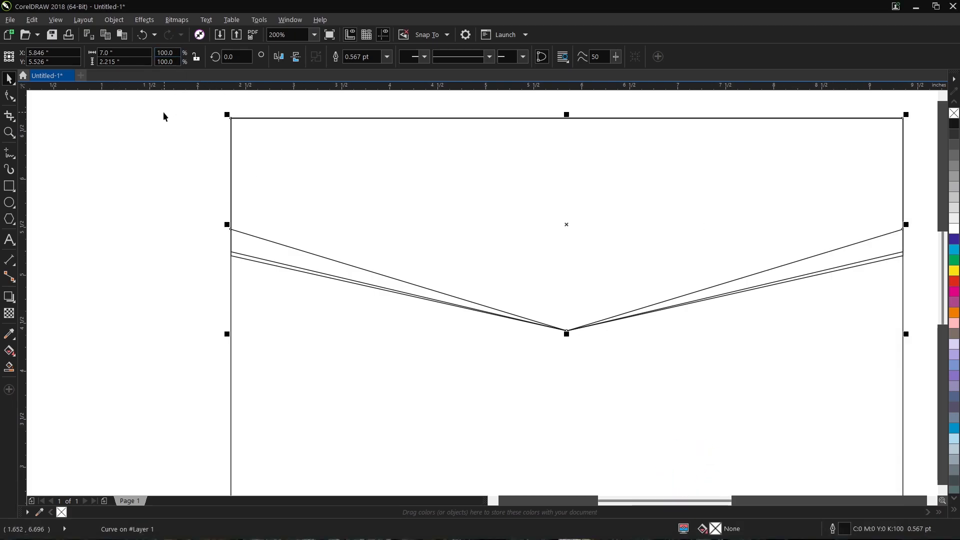
- Paste a copy of the original flap, mirror it vertically and align it to the base rectangle's bottom edge
{"action": "left_click", "coordinate": [122, 33]}
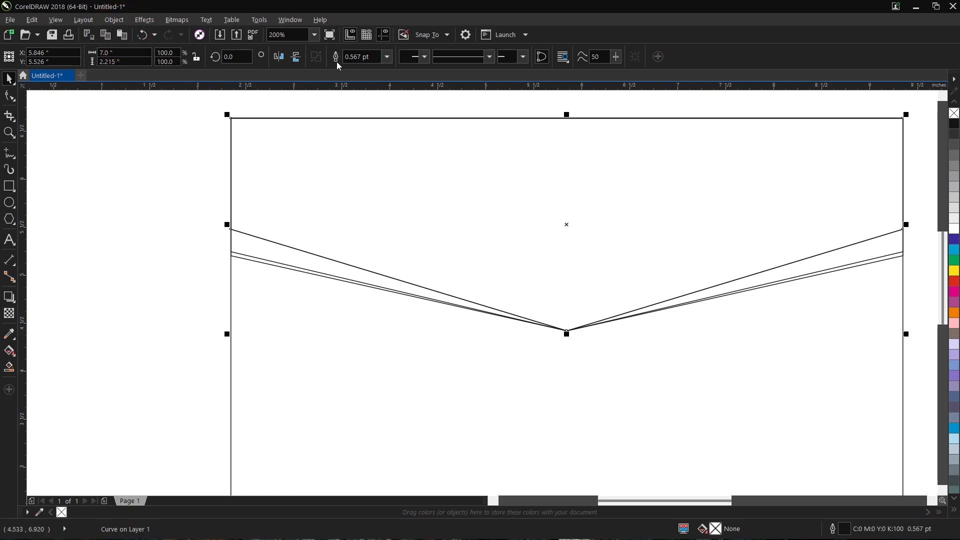
{"action": "left_click", "coordinate": [295, 56]}
{"action": "scroll", "coordinate": [428, 330], "scroll_direction": "down", "scroll_amount": 3}
{"action": "left_click", "coordinate": [450, 343], "text": "shift"}
{"action": "key", "text": "shift+b"}
- Raise the mirrored lower flap's peak and both side nodes together straight up by about 0.9 in
{"action": "left_click", "coordinate": [427, 319]}
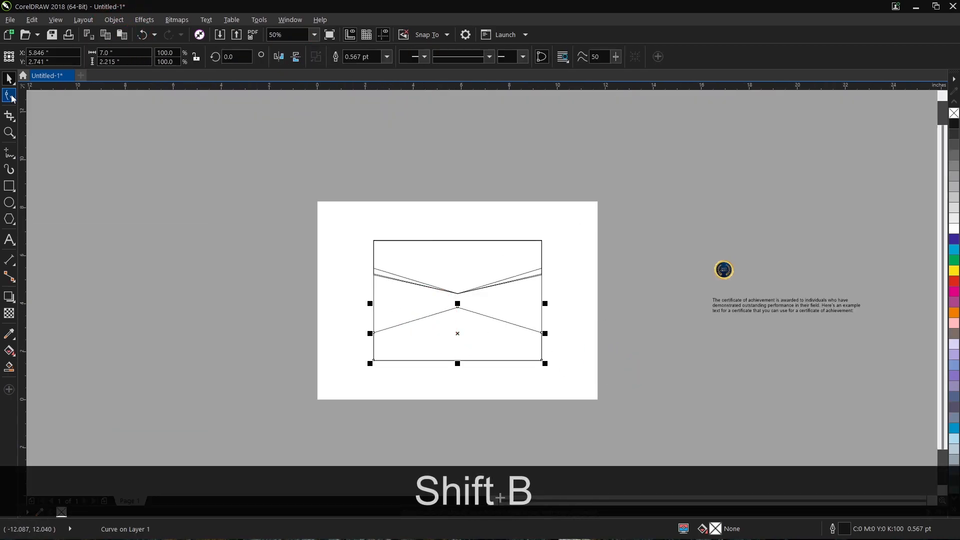
{"action": "left_click", "coordinate": [13, 96]}
{"action": "scroll", "coordinate": [287, 250], "scroll_direction": "up", "scroll_amount": 1}
{"action": "scroll", "coordinate": [327, 270], "scroll_direction": "down", "scroll_amount": 1}
{"action": "scroll", "coordinate": [386, 290], "scroll_direction": "up", "scroll_amount": 1}
{"action": "left_click_drag", "start_coordinate": [557, 359], "coordinate": [557, 360]}
{"action": "left_click_drag", "start_coordinate": [339, 296], "coordinate": [337, 244]}
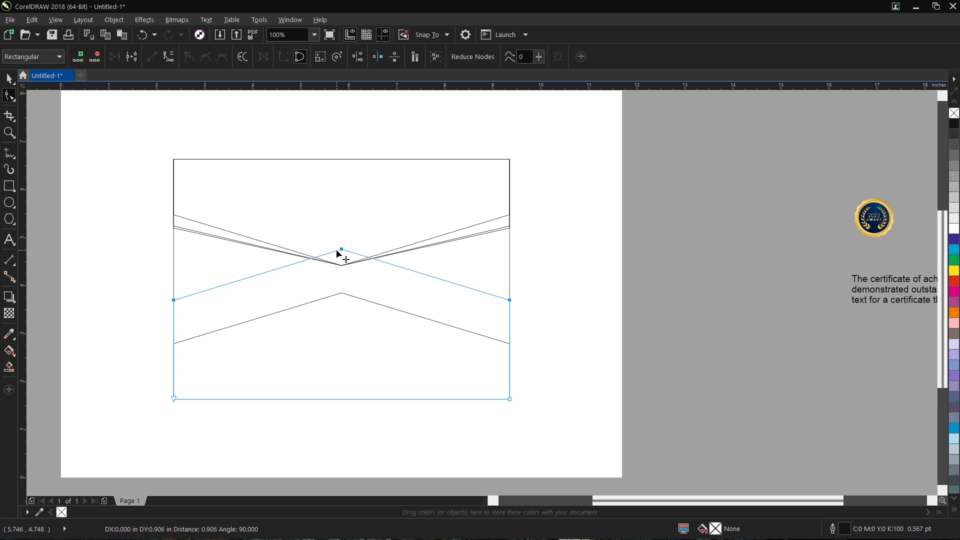
- Fill the mirrored lower flap with white and remove its outline
{"action": "key", "text": "space"}
{"action": "left_click", "coordinate": [955, 230]}
{"action": "right_click", "coordinate": [954, 114]}
- PowerClip the white lower flap inside the large base rectangle
{"action": "right_click", "coordinate": [343, 323]}
{"action": "left_click", "coordinate": [396, 209]}
{"action": "left_click", "coordinate": [219, 253]}
{"action": "left_click", "coordinate": [690, 282]}
- Give the base rectangle a fountain fill using the grey-lavender preset 01A.fill from the user content
{"action": "key", "text": "g"}
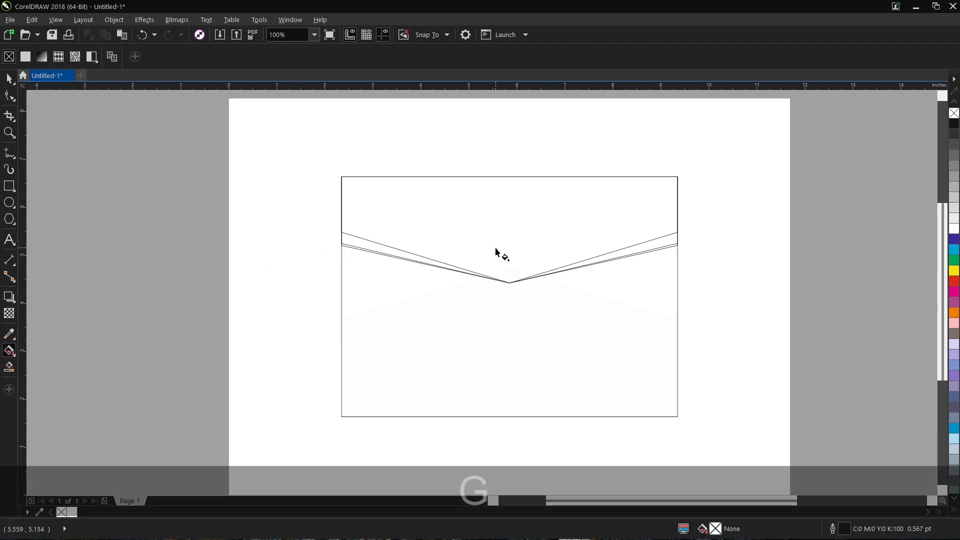
{"action": "left_click", "coordinate": [458, 332]}
{"action": "left_click", "coordinate": [43, 57]}
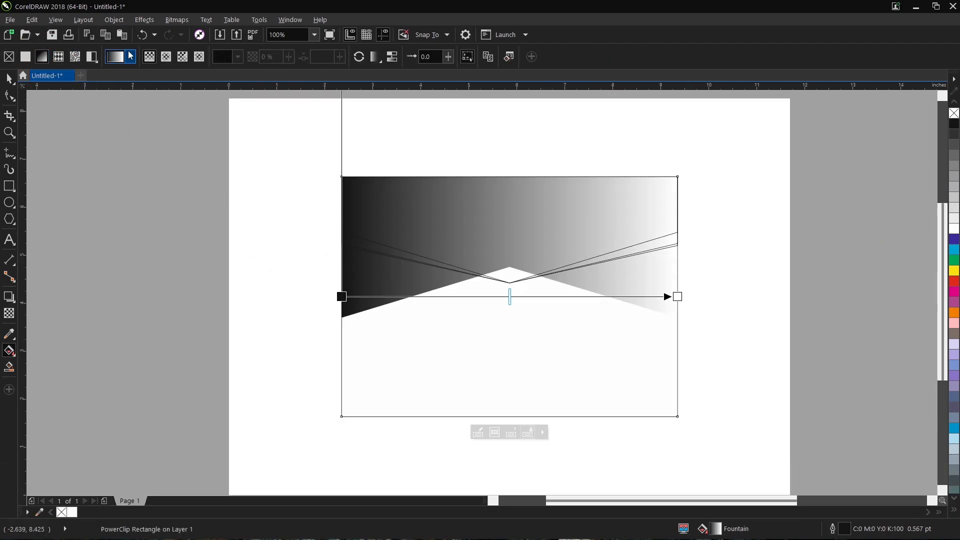
{"action": "left_click", "coordinate": [130, 56]}
{"action": "left_click", "coordinate": [262, 77]}
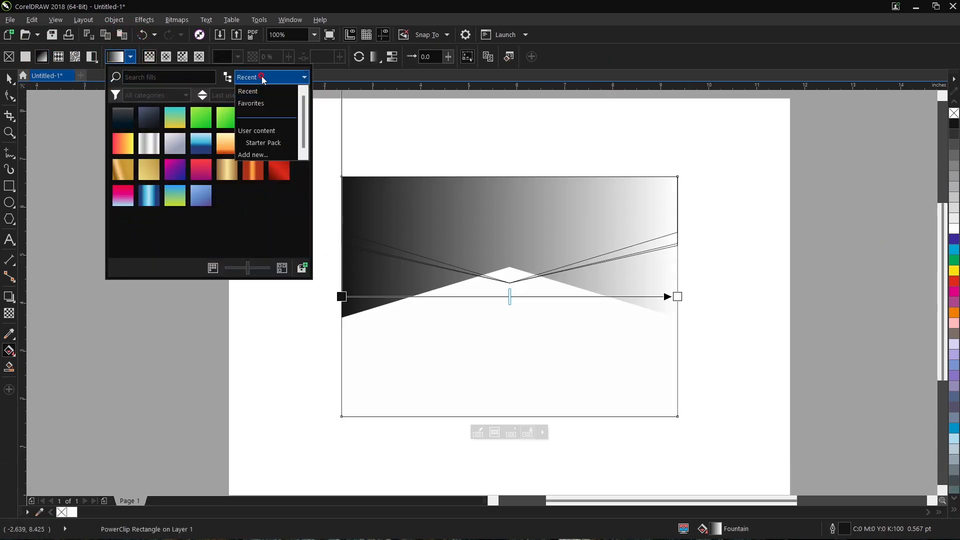
{"action": "left_click", "coordinate": [256, 131]}
{"action": "left_click", "coordinate": [148, 118]}
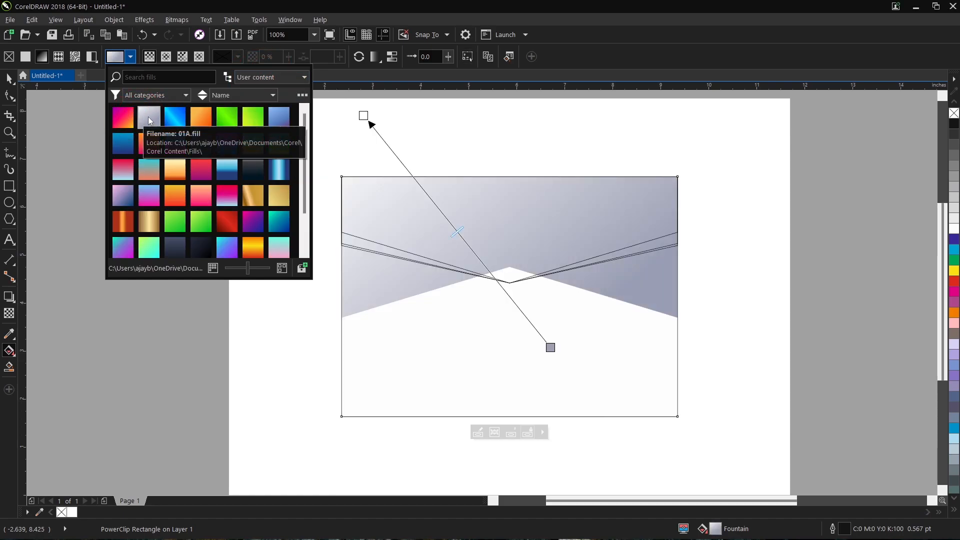
- Make the base rectangle's gradient vertical and shorten it so the lavender shades only the area beside the lower flap
{"action": "left_click_drag", "start_coordinate": [367, 118], "coordinate": [550, 168]}
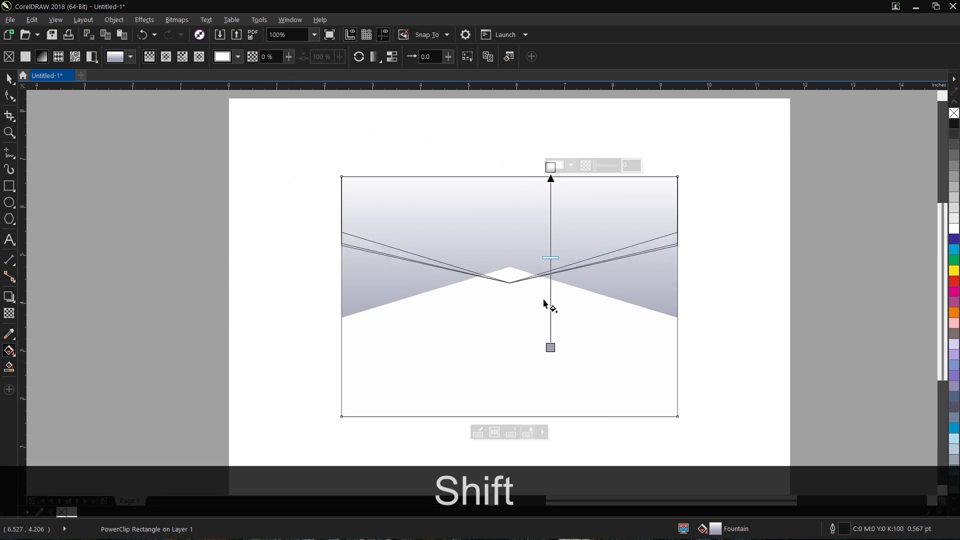
{"action": "left_click_drag", "start_coordinate": [551, 349], "coordinate": [551, 350]}
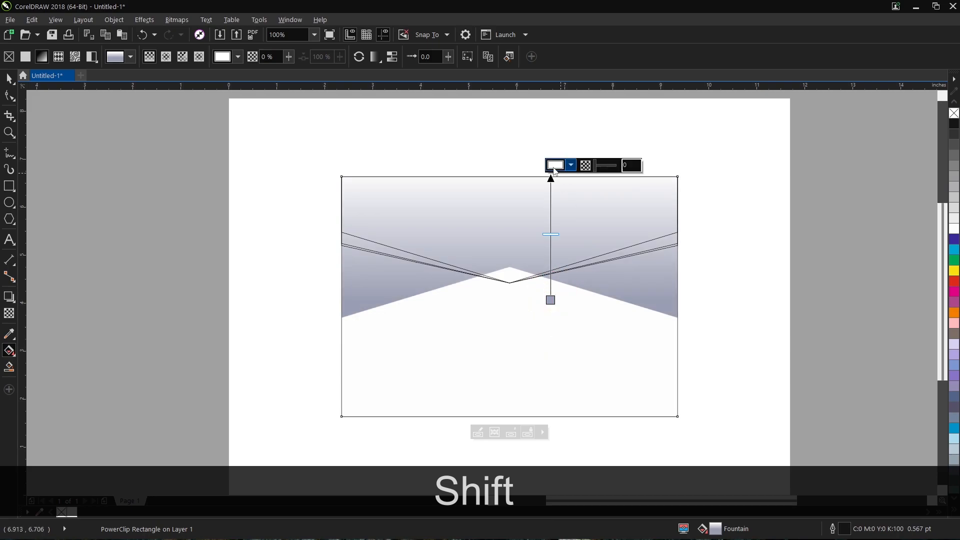
{"action": "left_click_drag", "start_coordinate": [550, 169], "coordinate": [506, 272]}
{"action": "left_click", "coordinate": [6, 80]}
{"action": "left_click", "coordinate": [210, 115]}
- Give the original top flap a fountain fill using the light-to-dark blue preset from the user content
{"action": "left_click", "coordinate": [484, 236]}
{"action": "left_click", "coordinate": [12, 353]}
{"action": "left_click", "coordinate": [32, 354]}
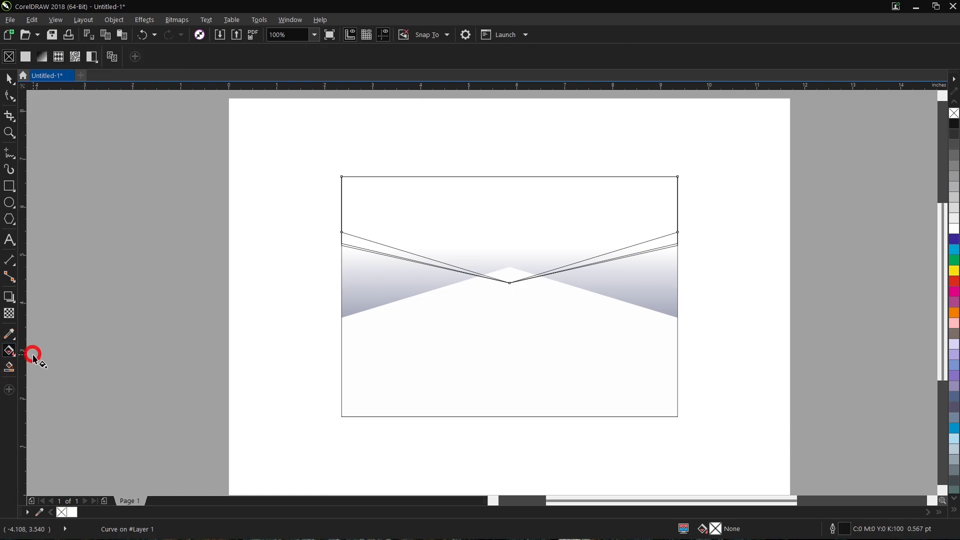
{"action": "left_click", "coordinate": [45, 57]}
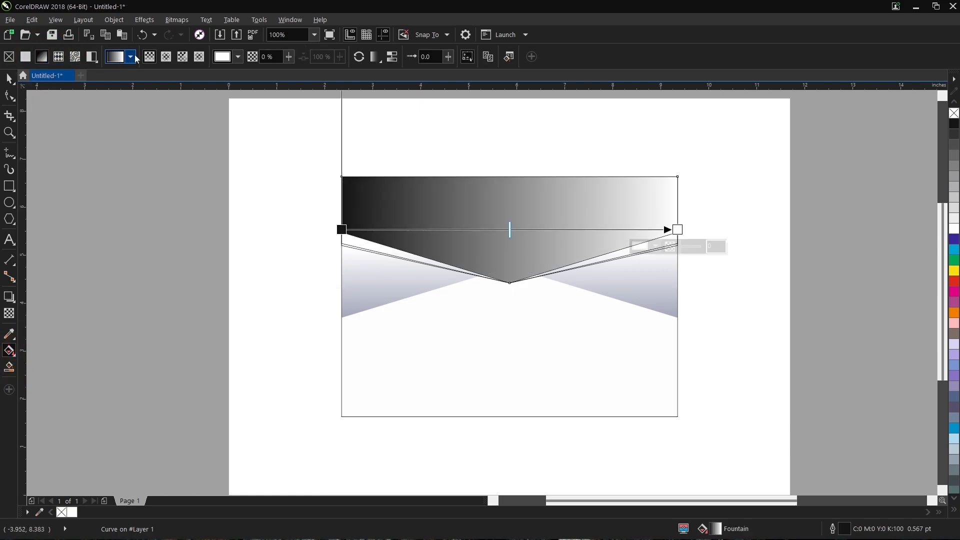
{"action": "left_click", "coordinate": [131, 56]}
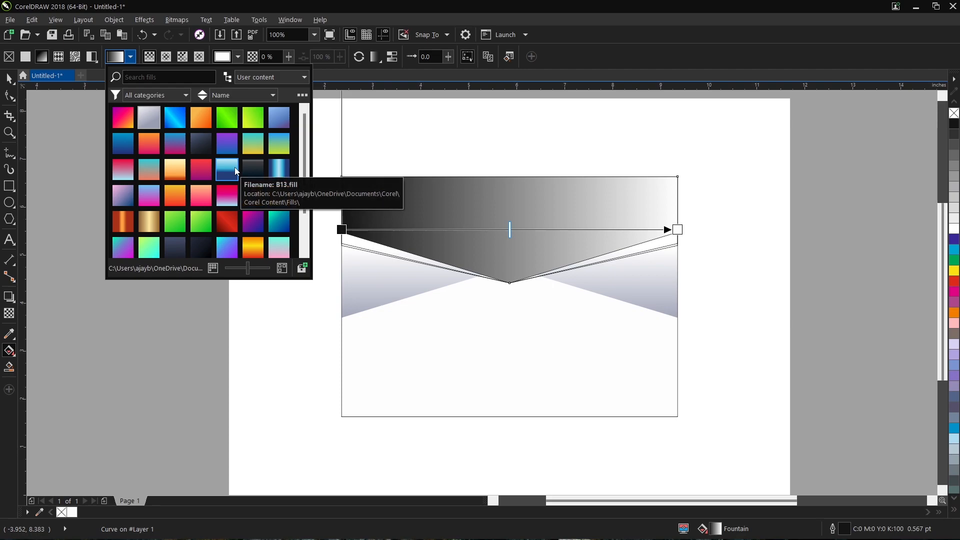
{"action": "left_click", "coordinate": [126, 148]}
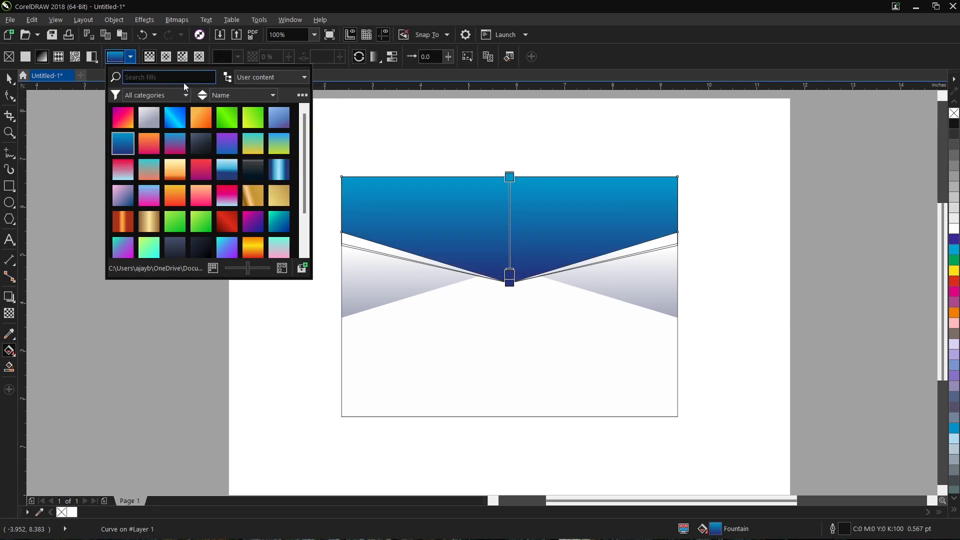
- Change the top flap's gradient to a reversed elliptical fill and delete its extra colour node
{"action": "left_click", "coordinate": [167, 57]}
{"action": "left_click", "coordinate": [365, 57]}
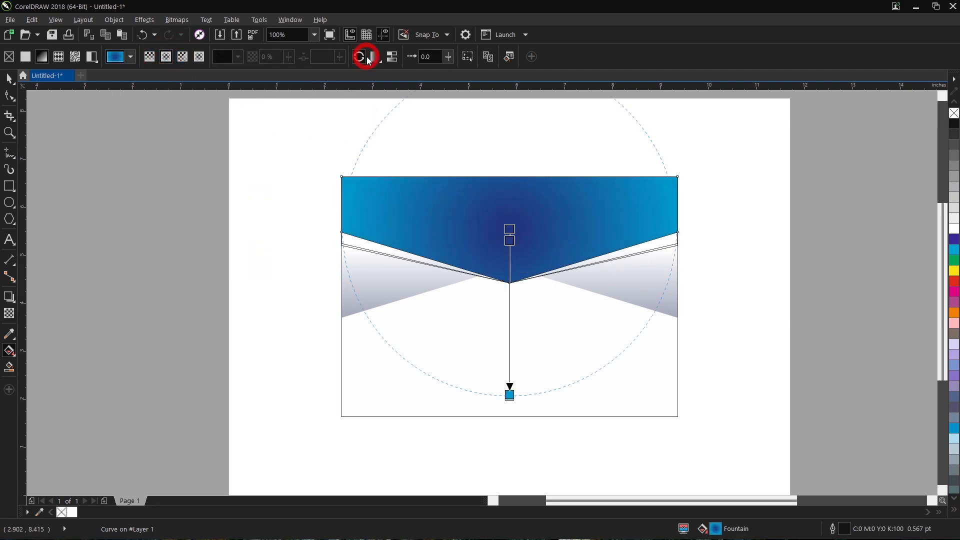
{"action": "key", "text": "Delete"}
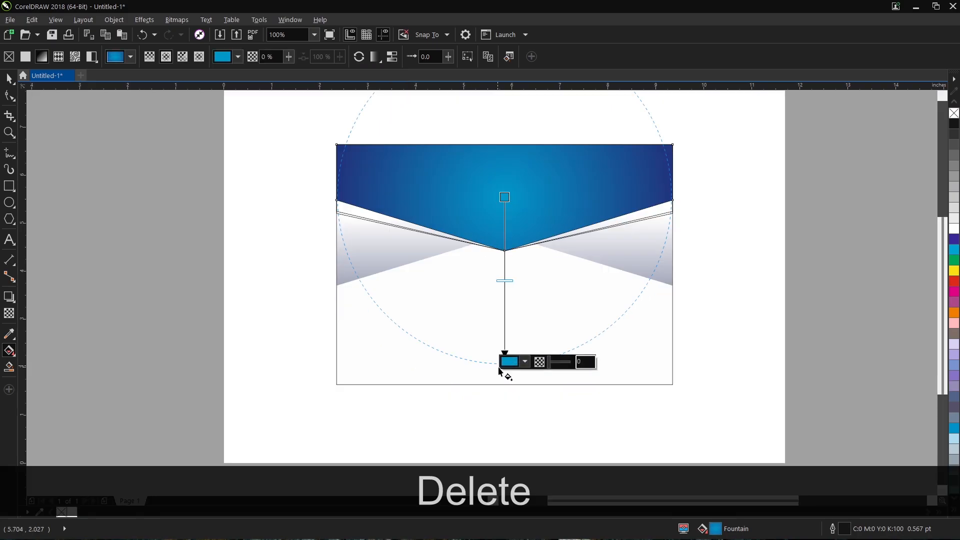
- Set the centre colour of the top flap's elliptical gradient to medium blue #005A9E
{"action": "left_click", "coordinate": [510, 362]}
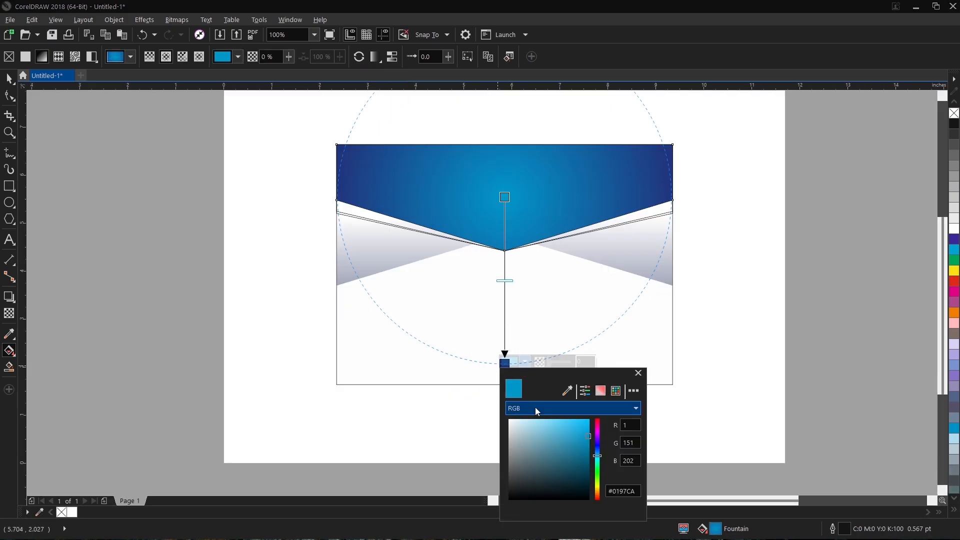
{"action": "left_click_drag", "start_coordinate": [588, 447], "coordinate": [600, 457]}
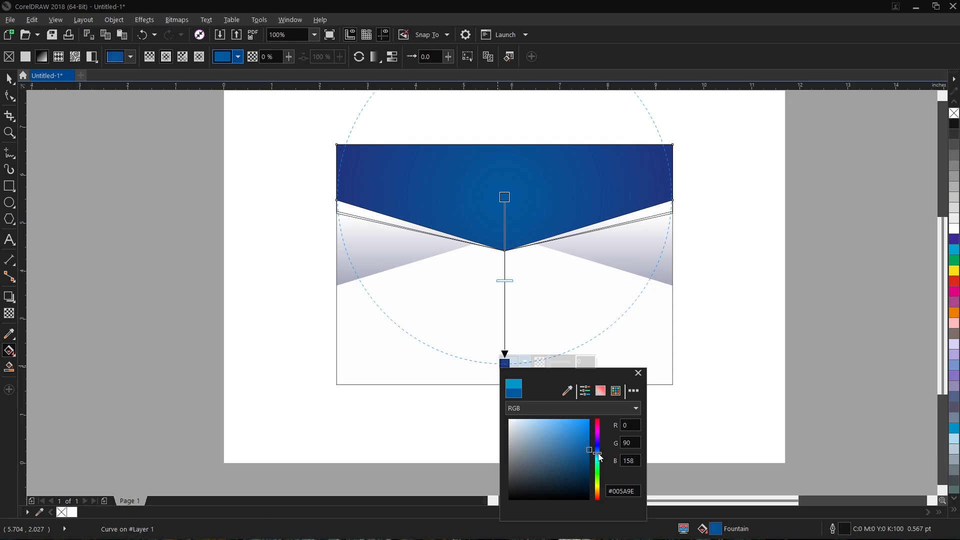
{"action": "left_click", "coordinate": [506, 197]}
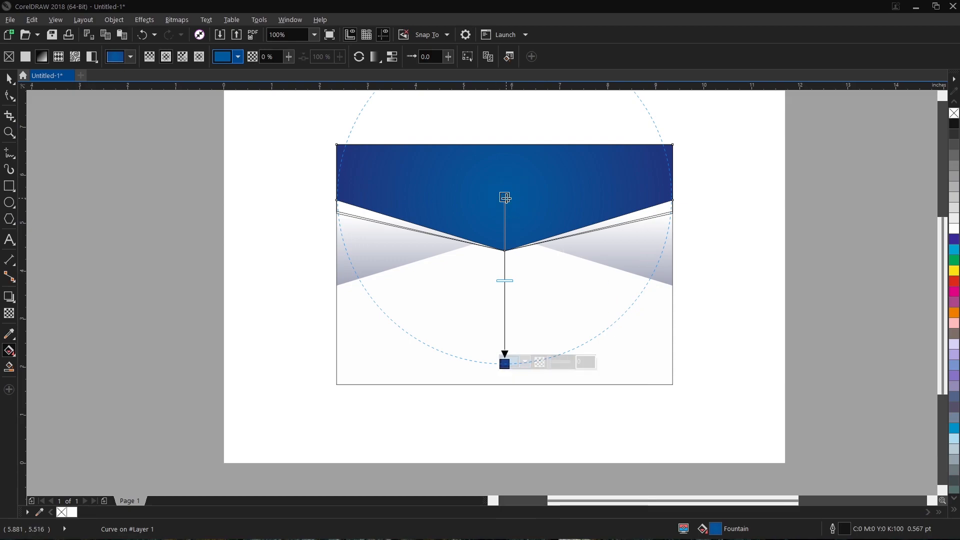
- Set the outer colour of the top flap's elliptical gradient to dark navy #001A6E
{"action": "left_click", "coordinate": [505, 365]}
{"action": "left_click", "coordinate": [524, 362]}
{"action": "left_click", "coordinate": [584, 457]}
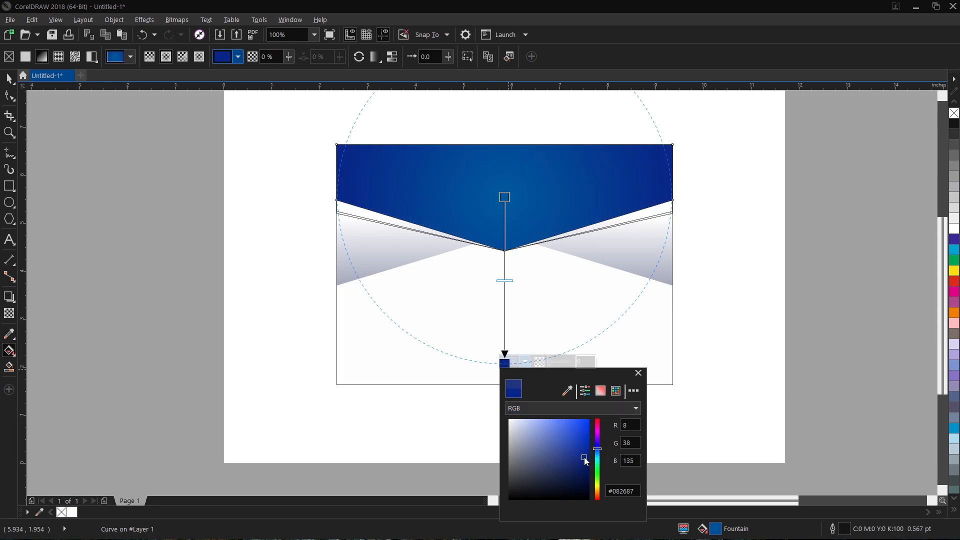
{"action": "left_click", "coordinate": [590, 465]}
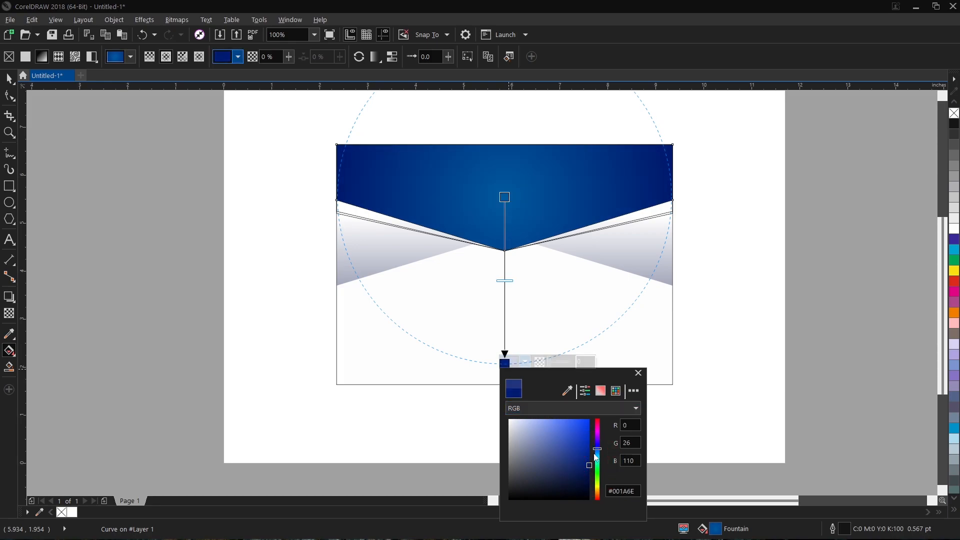
- Fill the upper V-band below the blue flap yellow and the thin lower band C100 M100 Y0 K0 without an outline
{"action": "left_click", "coordinate": [89, 155]}
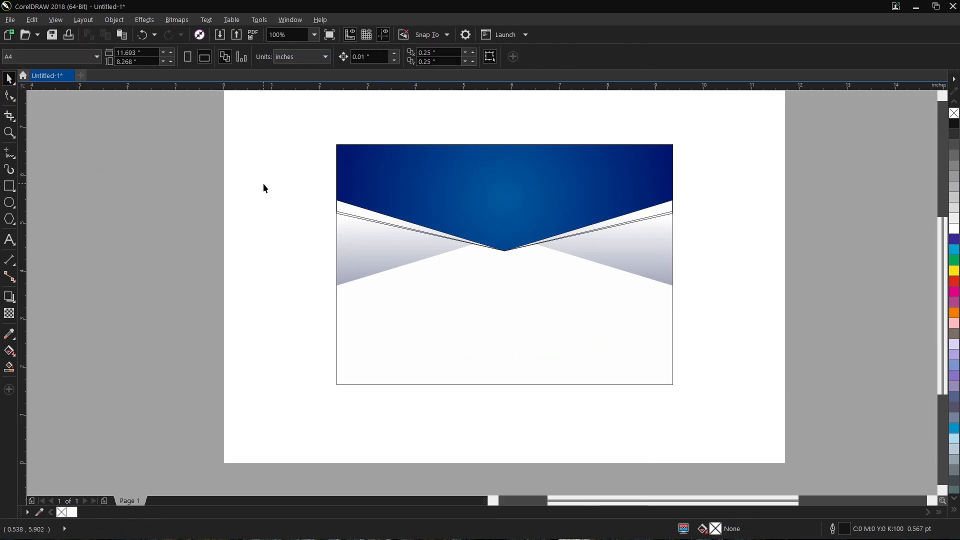
{"action": "left_click", "coordinate": [342, 204]}
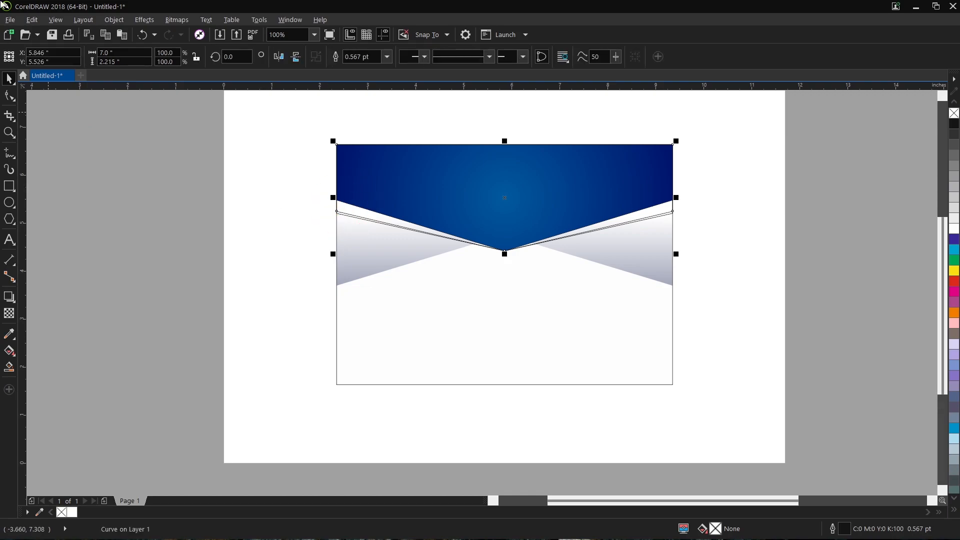
{"action": "left_click", "coordinate": [955, 273]}
{"action": "scroll", "coordinate": [344, 209], "scroll_direction": "up", "scroll_amount": 1}
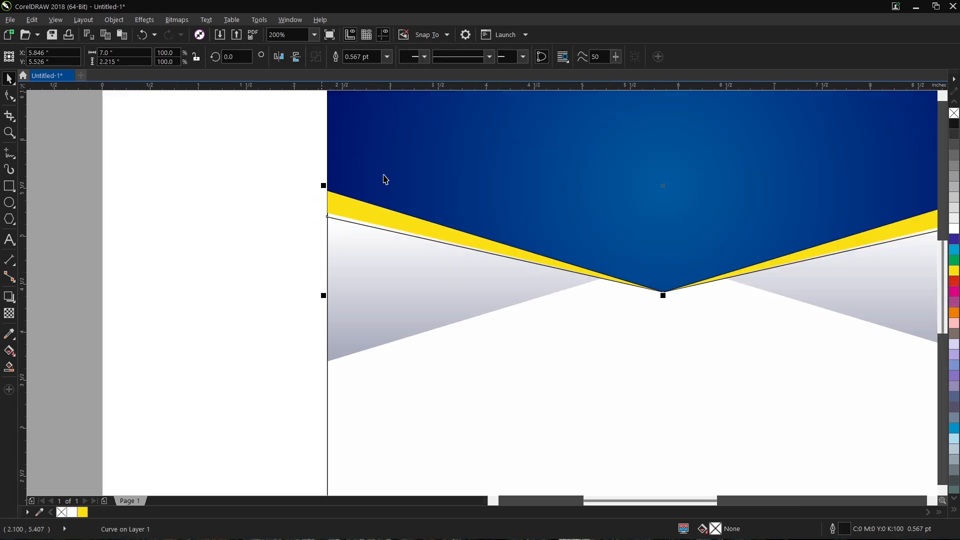
{"action": "left_click", "coordinate": [956, 241]}
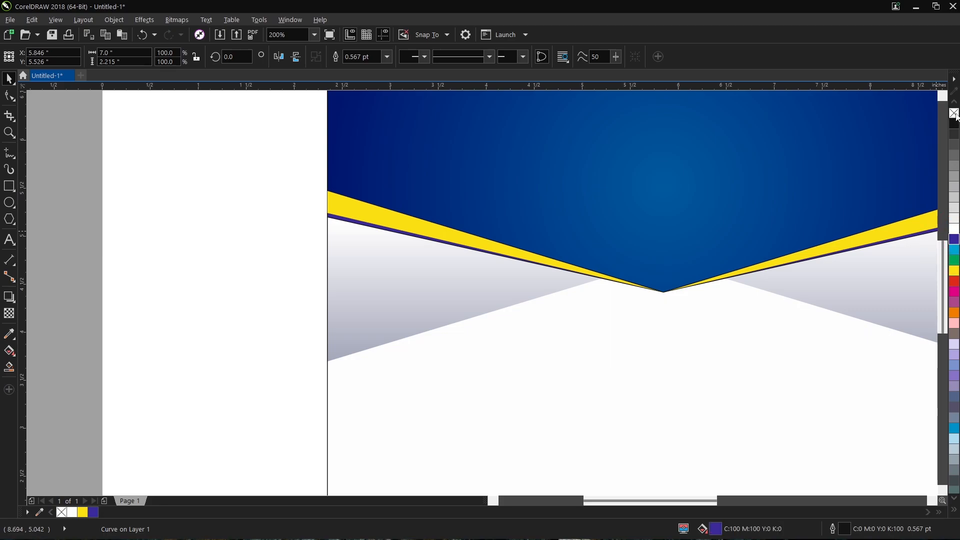
{"action": "right_click", "coordinate": [955, 114]}
- Bring the gold 2023 award badge onto the certificate near the flap's tip and place it in front of everything
{"action": "scroll", "coordinate": [666, 238], "scroll_direction": "down", "scroll_amount": 1}
{"action": "left_click", "coordinate": [666, 239]}
{"action": "scroll", "coordinate": [523, 247], "scroll_direction": "down", "scroll_amount": 2}
{"action": "scroll", "coordinate": [643, 244], "scroll_direction": "up", "scroll_amount": 1}
{"action": "left_click_drag", "start_coordinate": [643, 244], "coordinate": [404, 255]}
{"action": "scroll", "coordinate": [352, 253], "scroll_direction": "up", "scroll_amount": 1}
{"action": "key", "text": "shift+Page_Up"}
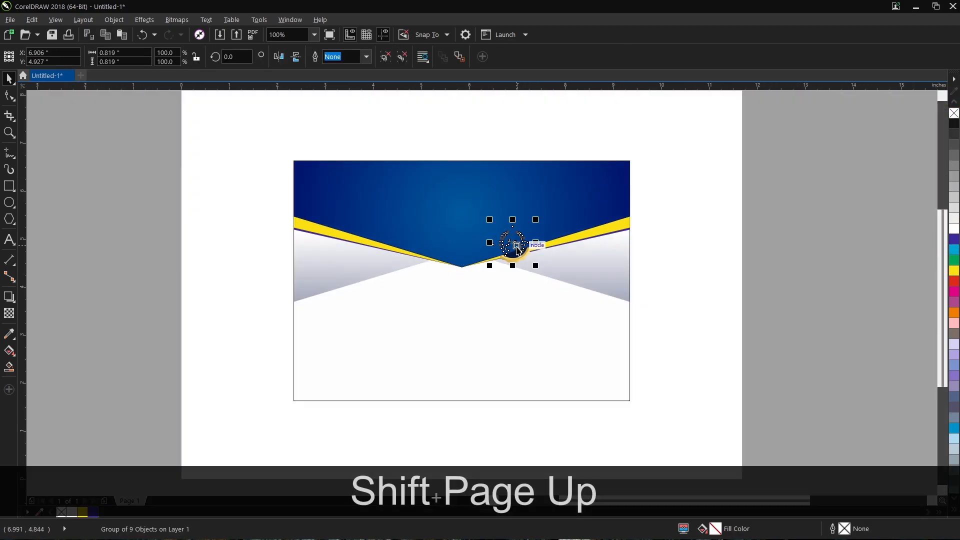
{"action": "scroll", "coordinate": [517, 248], "scroll_direction": "up", "scroll_amount": 1}
{"action": "left_click_drag", "start_coordinate": [505, 249], "coordinate": [509, 296]}
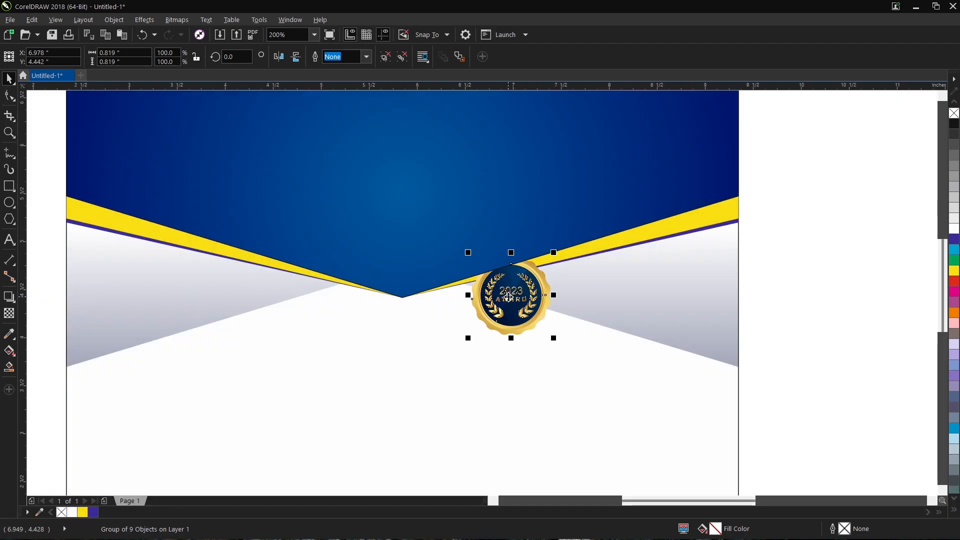
{"action": "key", "text": "shift+Page_Up"}
- Centre the award badge horizontally on the blue flap
{"action": "scroll", "coordinate": [509, 296], "scroll_direction": "down", "scroll_amount": 1}
{"action": "left_click", "coordinate": [536, 233], "text": "shift"}
{"action": "key", "text": "shift+c"}
{"action": "left_click", "coordinate": [850, 287]}
- Enlarge the award badge to about 1.39 inches wide and raise it slightly so it covers the flap's tip
{"action": "left_click", "coordinate": [466, 298]}
{"action": "left_click_drag", "start_coordinate": [476, 269], "coordinate": [494, 255]}
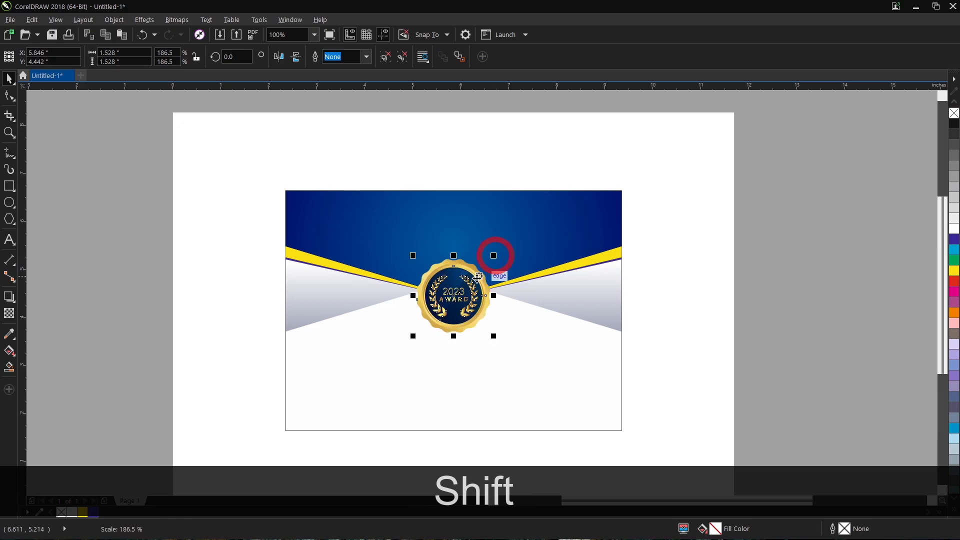
{"action": "left_click_drag", "start_coordinate": [453, 295], "coordinate": [465, 267]}
{"action": "scroll", "coordinate": [473, 269], "scroll_direction": "up", "scroll_amount": 1}
{"action": "scroll", "coordinate": [473, 254], "scroll_direction": "down", "scroll_amount": 2}
{"action": "scroll", "coordinate": [470, 254], "scroll_direction": "up", "scroll_amount": 2}
{"action": "left_click_drag", "start_coordinate": [523, 244], "coordinate": [516, 250]}
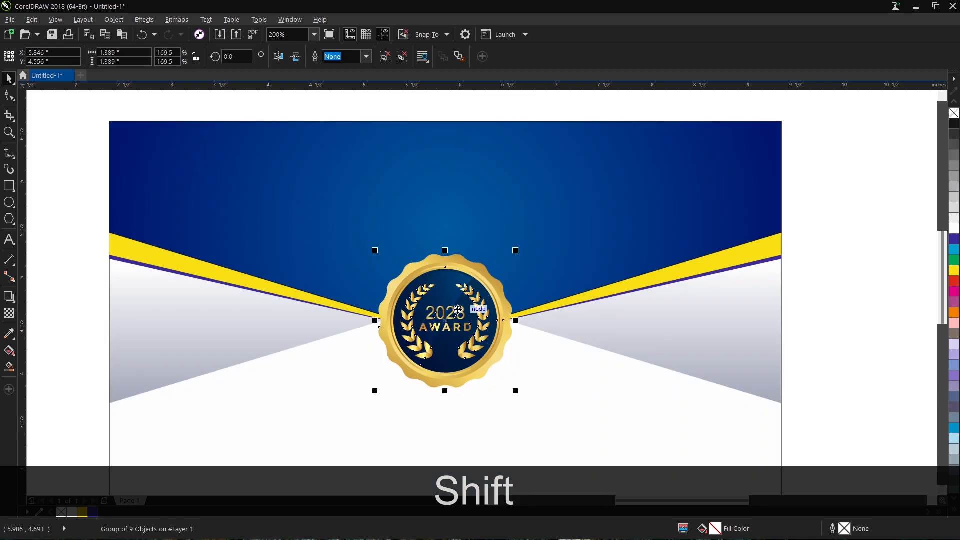
{"action": "scroll", "coordinate": [448, 318], "scroll_direction": "down", "scroll_amount": 2}
{"action": "key", "text": "Escape"}
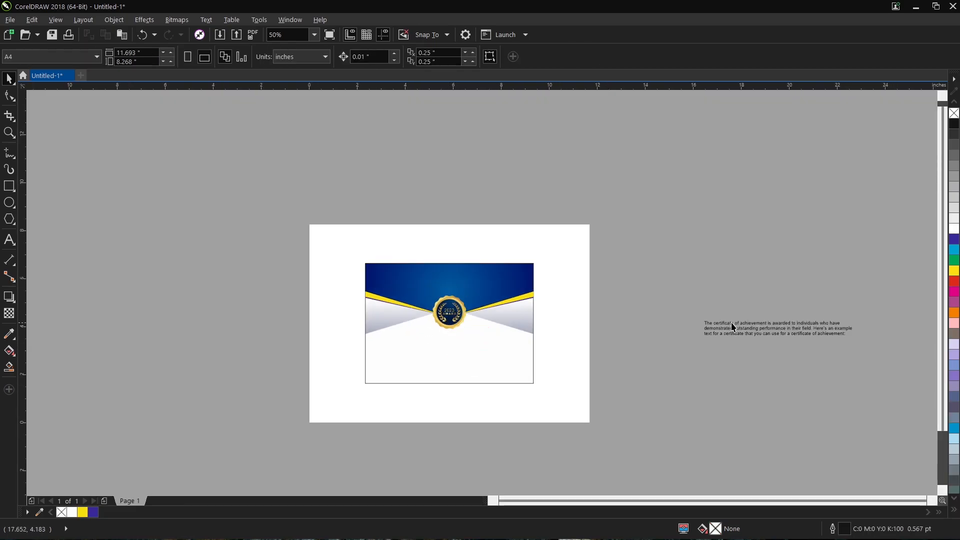
- Add the artistic text "CERTIFICATE" with "OF APPRECIATION" on a second line in the blank page area below the certificate
{"action": "scroll", "coordinate": [502, 269], "scroll_direction": "up", "scroll_amount": 1}
{"action": "scroll", "coordinate": [520, 234], "scroll_direction": "down", "scroll_amount": 1}
{"action": "scroll", "coordinate": [515, 248], "scroll_direction": "up", "scroll_amount": 1}
{"action": "scroll", "coordinate": [511, 238], "scroll_direction": "down", "scroll_amount": 1}
{"action": "scroll", "coordinate": [506, 254], "scroll_direction": "up", "scroll_amount": 1}
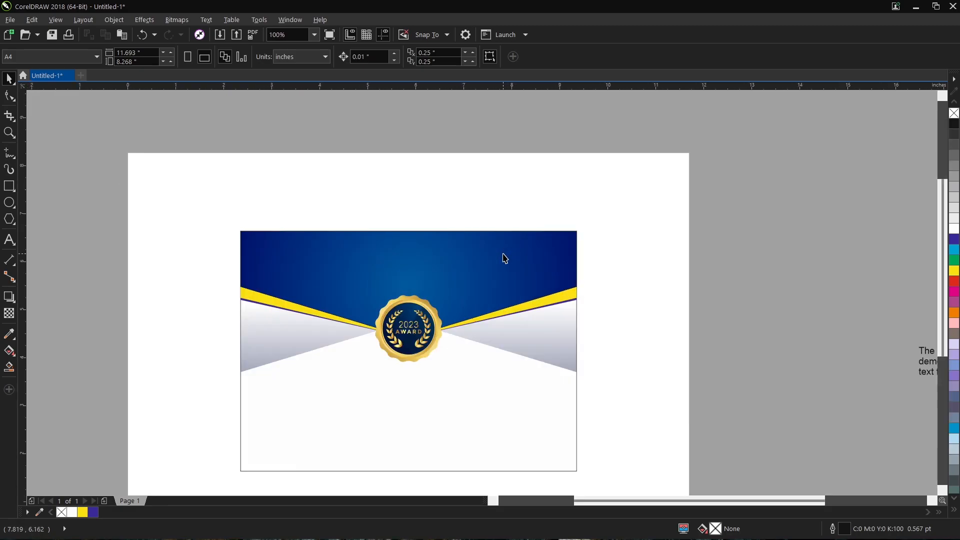
{"action": "left_click_drag", "start_coordinate": [648, 205], "coordinate": [593, 119]}
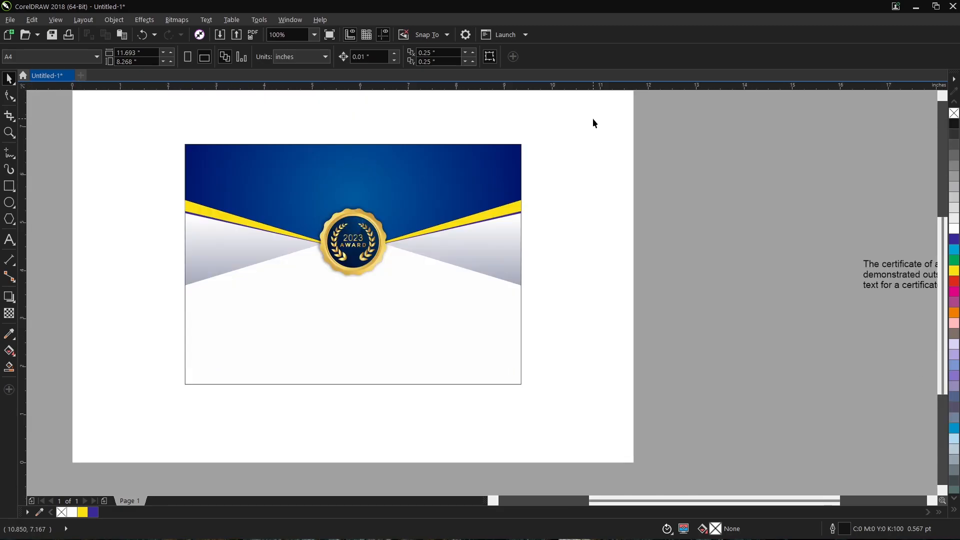
{"action": "left_click", "coordinate": [9, 239]}
{"action": "left_click", "coordinate": [274, 430]}
{"action": "key", "text": "Caps_Lock"}
{"action": "type", "text": "CERTIFICATE"}
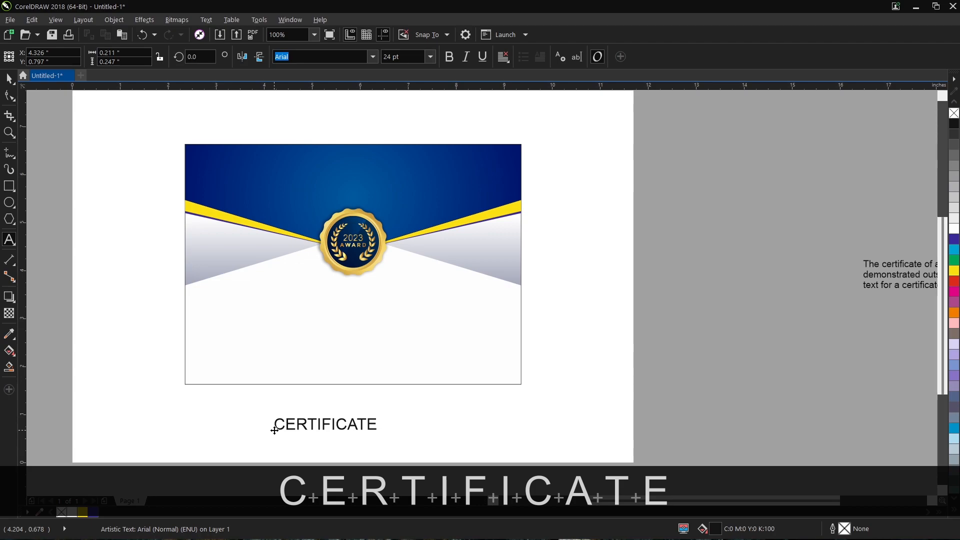
{"action": "key", "text": "Return"}
{"action": "type", "text": "OF "}
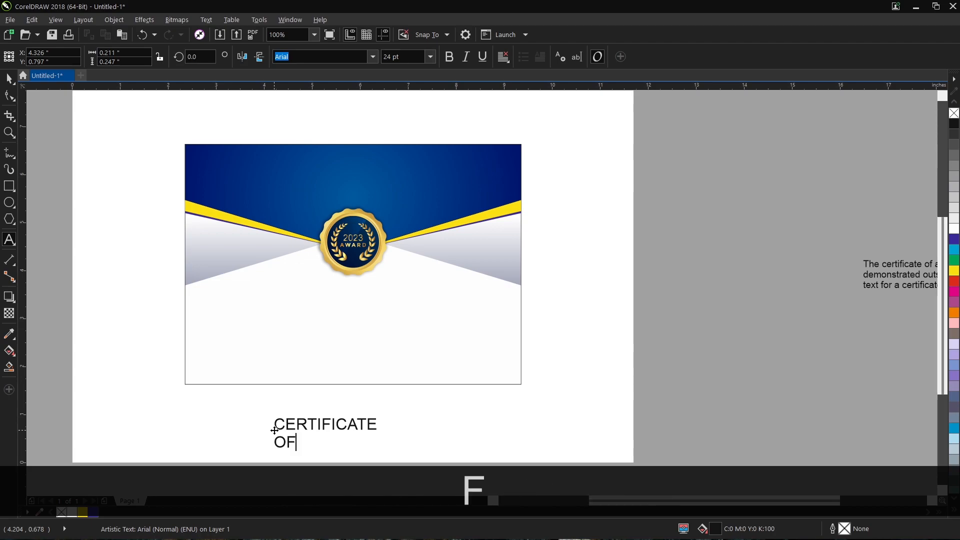
{"action": "type", "text": "APP"}
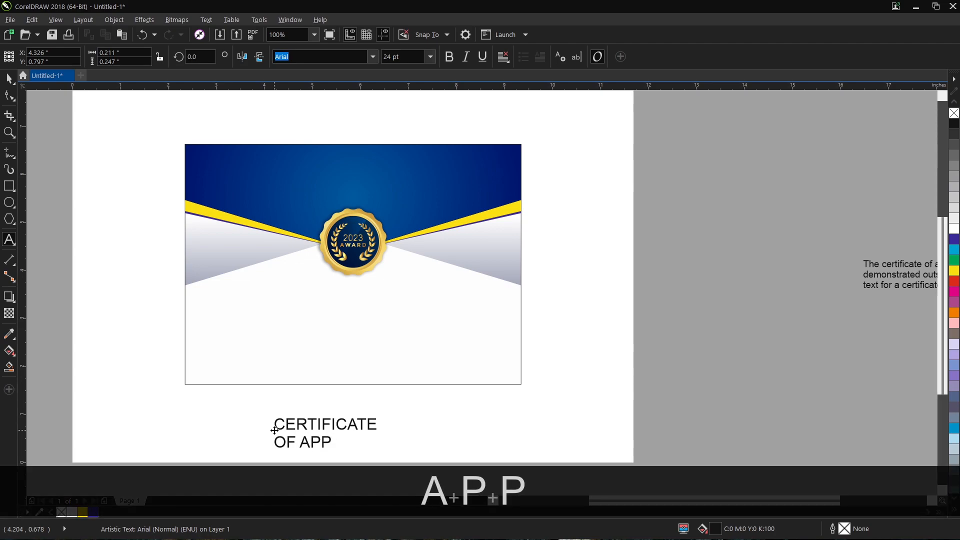
{"action": "type", "text": "RECIATION"}
- Break the two-line text apart and move CERTIFICATE onto the upper part of the blue flap
{"action": "key", "text": "ctrl+space"}
{"action": "key", "text": "ctrl+k"}
{"action": "left_click_drag", "start_coordinate": [347, 424], "coordinate": [359, 160]}
- Set CERTIFICATE in Times New Roman and widen its letter spacing to about 2.35 inches overall
{"action": "scroll", "coordinate": [359, 159], "scroll_direction": "up", "scroll_amount": 1}
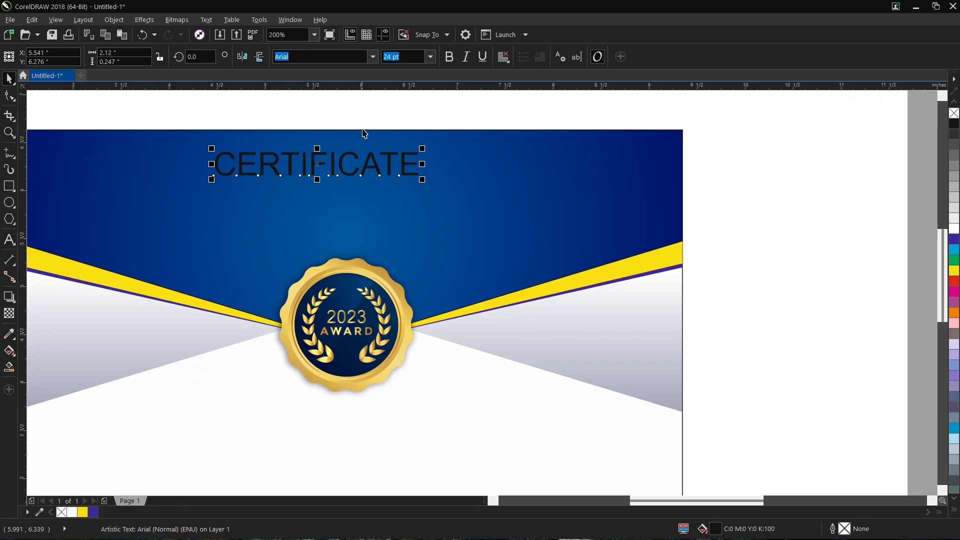
{"action": "left_click", "coordinate": [372, 57]}
{"action": "type", "text": "TIME"}
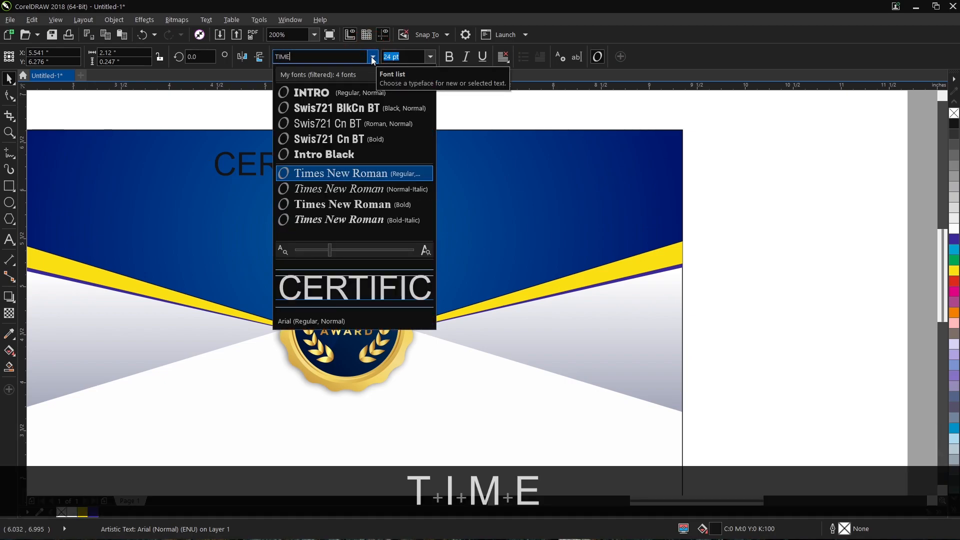
{"action": "key", "text": "Return"}
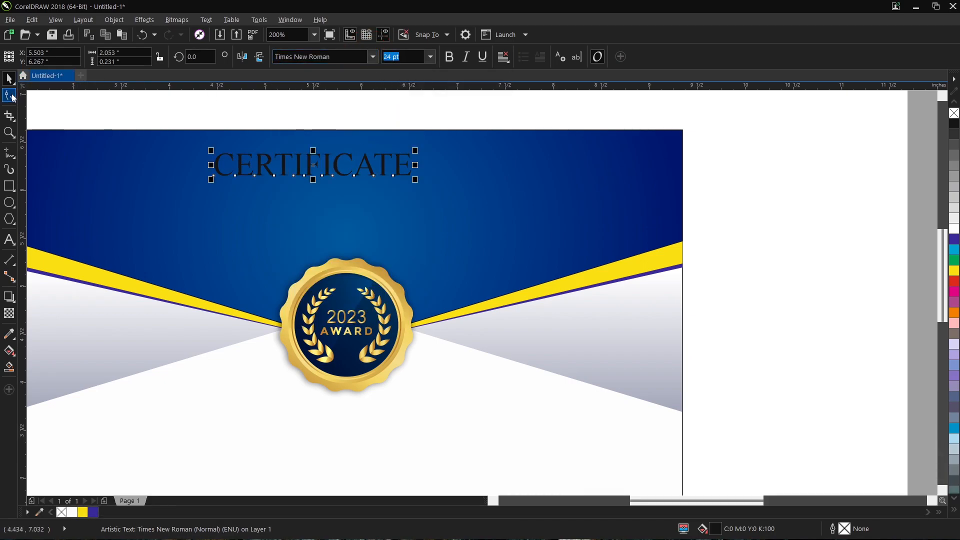
{"action": "left_click", "coordinate": [9, 95]}
{"action": "left_click_drag", "start_coordinate": [414, 181], "coordinate": [440, 179]}
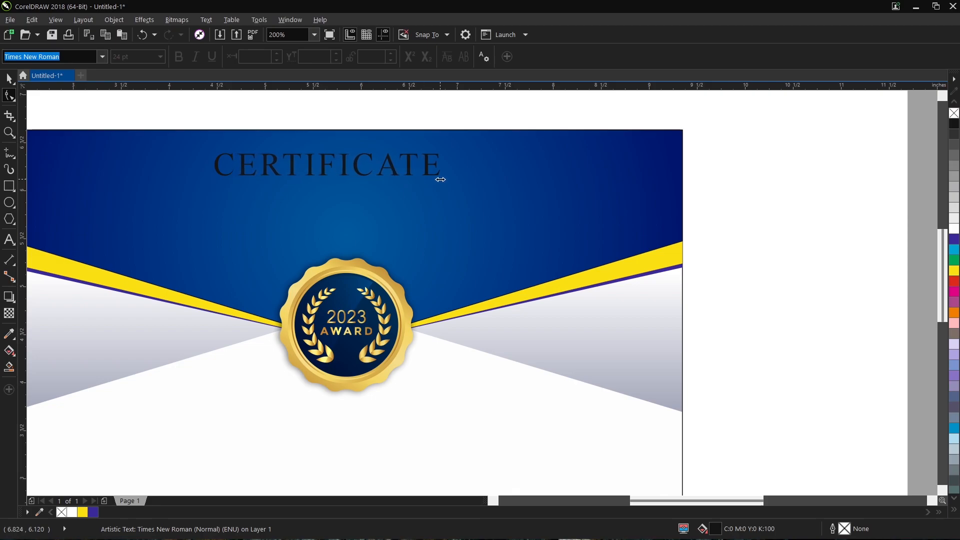
- Fill CERTIFICATE white and set its font size to 32 pt
{"action": "key", "text": "ctrl+space"}
{"action": "left_click", "coordinate": [955, 232]}
{"action": "scroll", "coordinate": [348, 199], "scroll_direction": "down", "scroll_amount": 1}
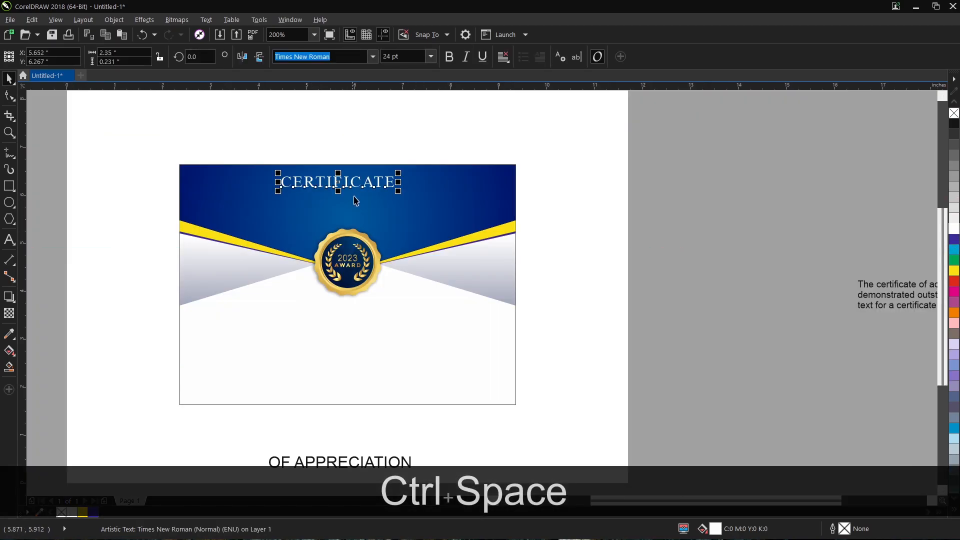
{"action": "left_click_drag", "start_coordinate": [397, 190], "coordinate": [399, 191]}
{"action": "key", "text": "ctrl+a"}
{"action": "type", "text": "32"}
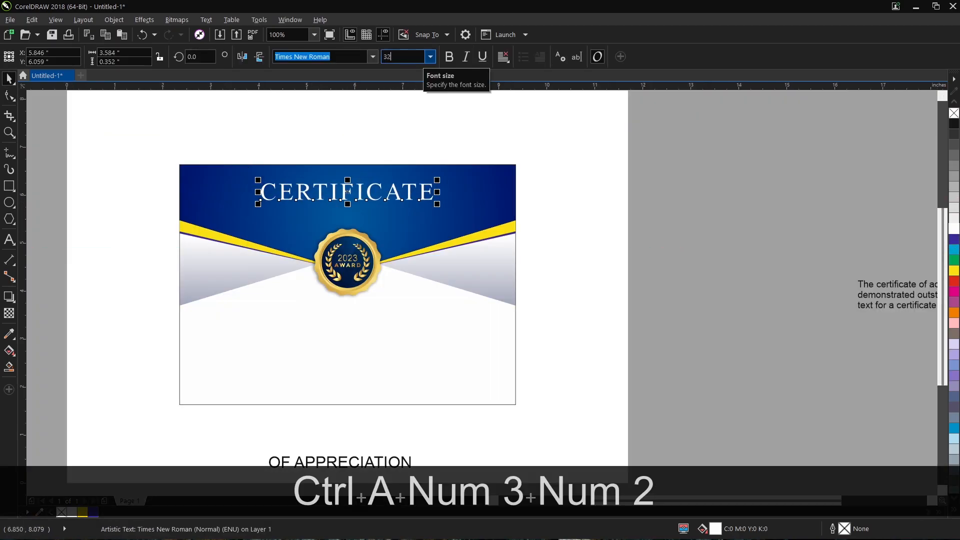
{"action": "key", "text": "Return"}
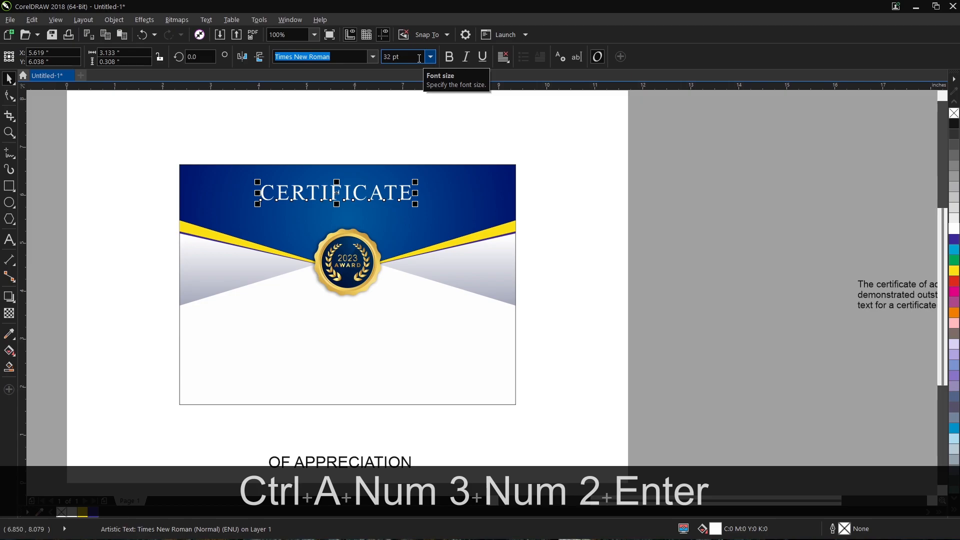
- Centre CERTIFICATE horizontally on the blue flap and nudge it up 0.12 inches
{"action": "left_click", "coordinate": [458, 214], "text": "shift"}
{"action": "key", "text": "shift+c"}
{"action": "left_click", "coordinate": [617, 156]}
{"action": "left_click", "coordinate": [180, 227]}
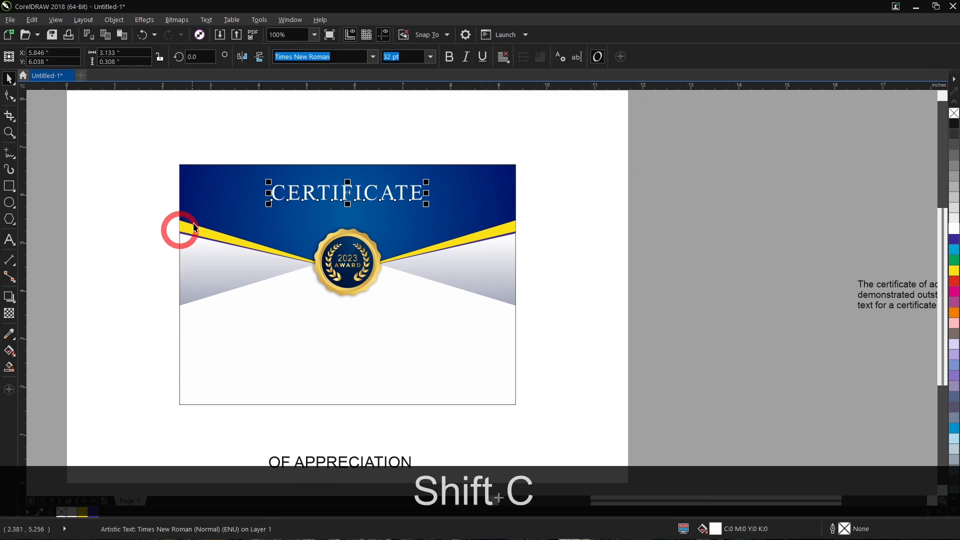
{"action": "key", "text": "Up"}
{"action": "key", "text": "Up"}
{"action": "key", "text": "Up"}
{"action": "key", "text": "Up"}
{"action": "key", "text": "Up"}
{"action": "key", "text": "Up"}
{"action": "key", "text": "Up"}
{"action": "key", "text": "Up"}
{"action": "key", "text": "Up"}
{"action": "key", "text": "Up"}
{"action": "key", "text": "Up"}
{"action": "key", "text": "Up"}
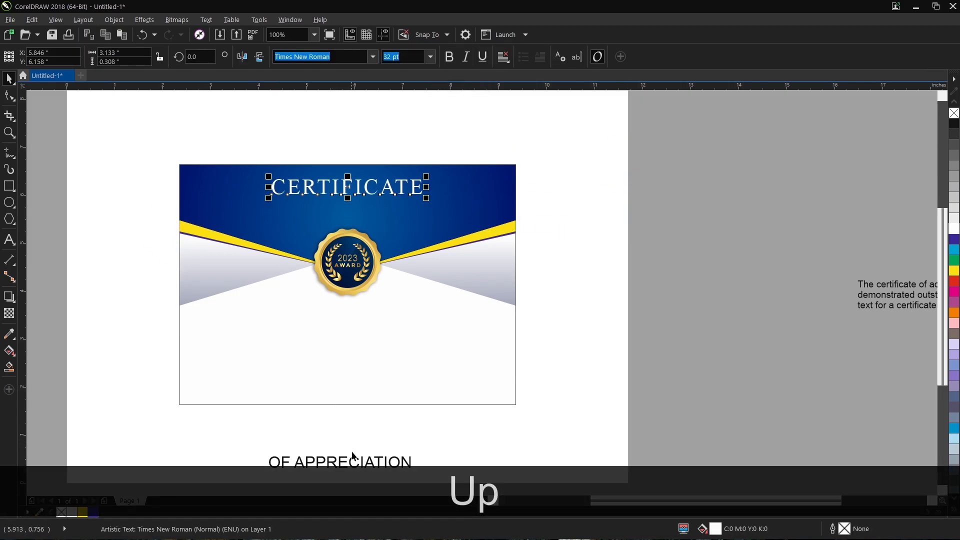
- Move OF APPRECIATION beneath CERTIFICATE and set it in Montserrat SemiBold
{"action": "left_click_drag", "start_coordinate": [354, 461], "coordinate": [362, 209]}
{"action": "scroll", "coordinate": [404, 207], "scroll_direction": "up", "scroll_amount": 2}
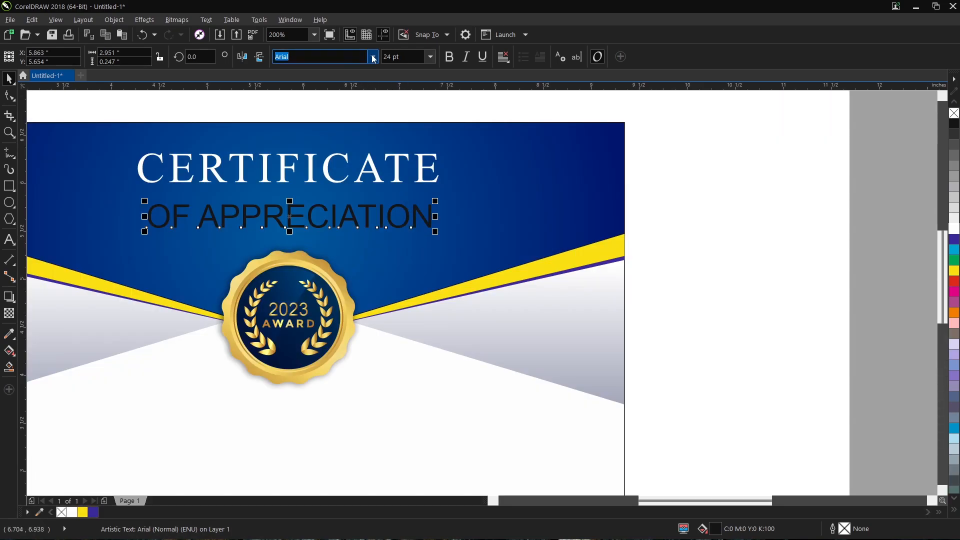
{"action": "left_click", "coordinate": [373, 59]}
{"action": "type", "text": "MONT"}
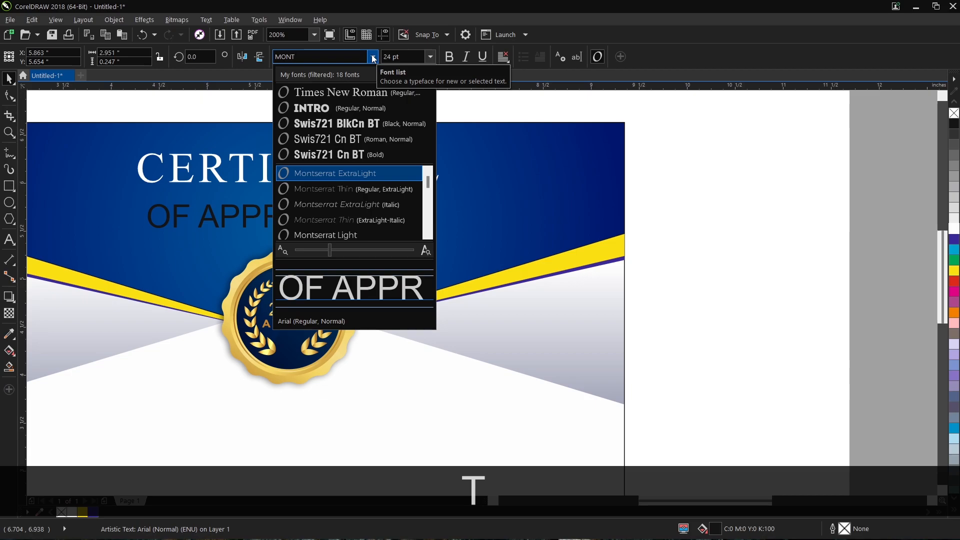
{"action": "key", "text": "Down"}
{"action": "key", "text": "Down"}
{"action": "key", "text": "Down"}
{"action": "key", "text": "Down"}
{"action": "key", "text": "Down"}
{"action": "key", "text": "Down"}
{"action": "key", "text": "Down"}
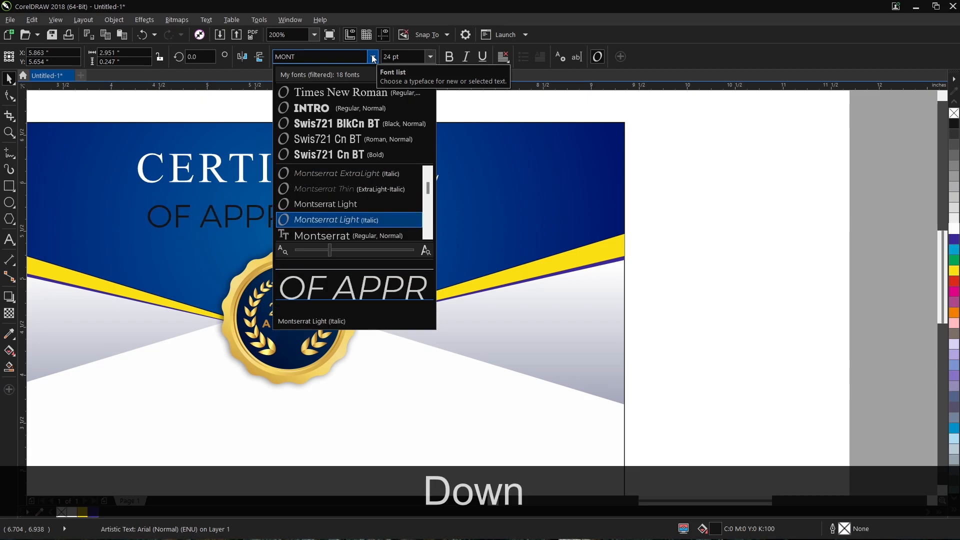
{"action": "key", "text": "Down"}
{"action": "key", "text": "Down"}
{"action": "key", "text": "Down"}
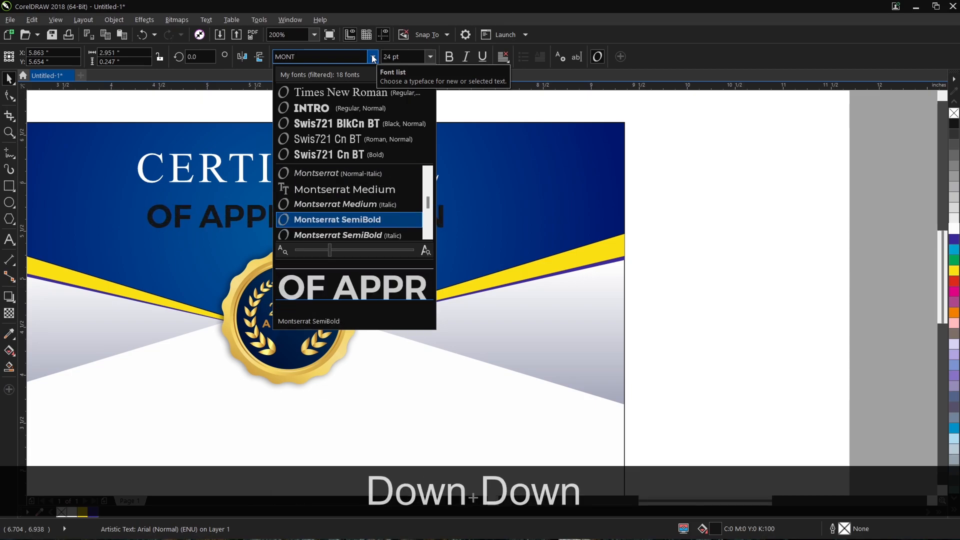
{"action": "key", "text": "Return"}
- Set OF APPRECIATION to 16 pt and centre it horizontally on the blue flap
{"action": "left_click", "coordinate": [430, 56]}
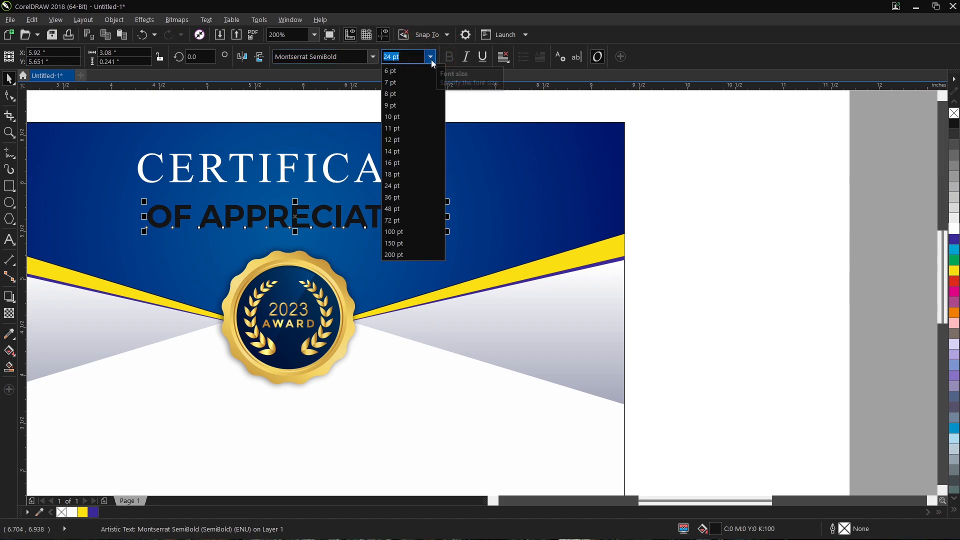
{"action": "left_click", "coordinate": [395, 163]}
{"action": "left_click", "coordinate": [414, 194], "text": "shift"}
{"action": "key", "text": "c"}
{"action": "left_click", "coordinate": [414, 194], "text": "shift"}
- Move OF APPRECIATION up close beneath CERTIFICATE and fill it yellow, keeping it centred on the flap
{"action": "left_click_drag", "start_coordinate": [385, 221], "coordinate": [386, 202]}
{"action": "left_click", "coordinate": [954, 271]}
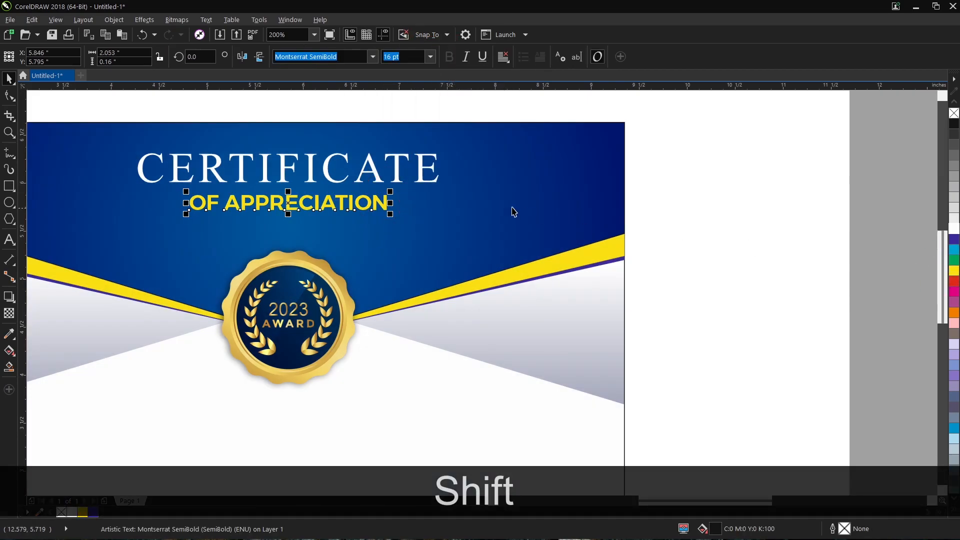
{"action": "left_click", "coordinate": [526, 212], "text": "shift"}
{"action": "key", "text": "c"}
{"action": "left_click", "coordinate": [876, 196]}
{"action": "left_click", "coordinate": [363, 199]}
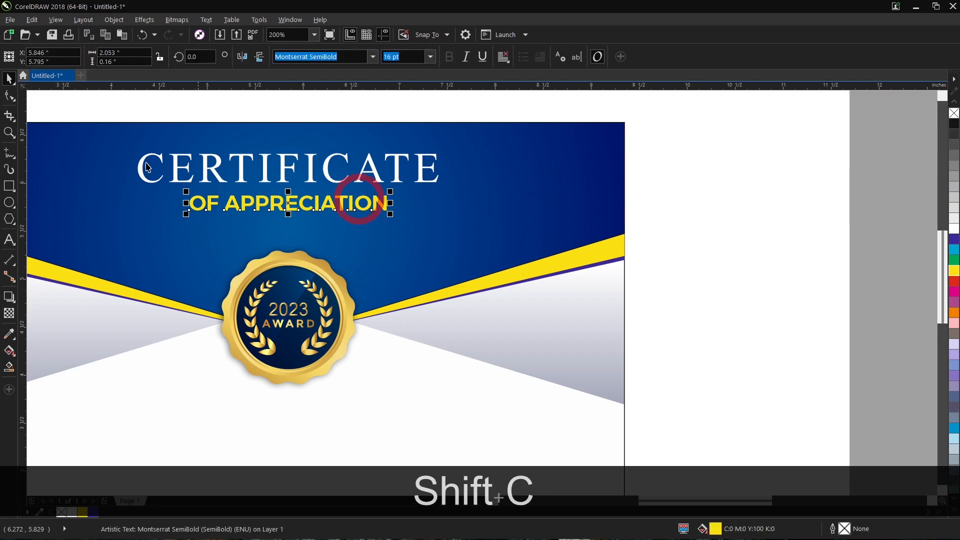
- Widen the letter spacing of OF APPRECIATION to about 2.2 inches overall and recentre it on the blue flap
{"action": "key", "text": "F10"}
{"action": "left_click_drag", "start_coordinate": [391, 216], "coordinate": [403, 216]}
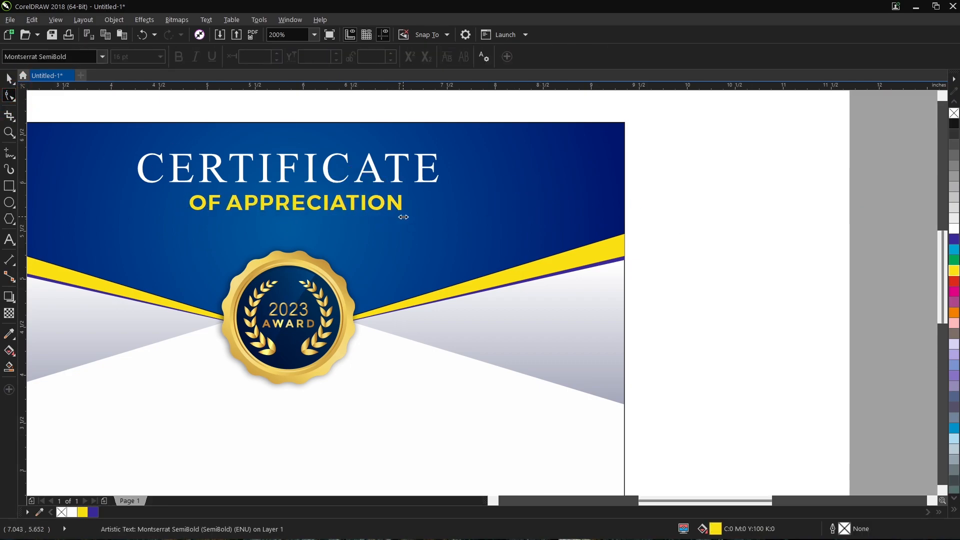
{"action": "key", "text": "ctrl+space"}
{"action": "left_click", "coordinate": [472, 220], "text": "shift"}
{"action": "key", "text": "c"}
{"action": "left_click", "coordinate": [805, 233]}
{"action": "scroll", "coordinate": [585, 225], "scroll_direction": "down", "scroll_amount": 2}
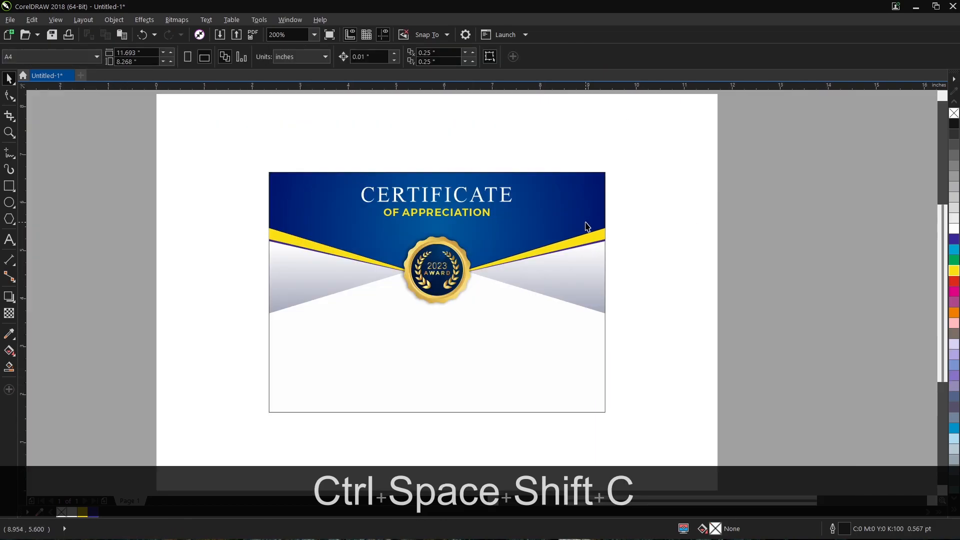
- Reduce OF APPRECIATION to 14 pt and recentre it horizontally on the blue flap
{"action": "scroll", "coordinate": [489, 228], "scroll_direction": "up", "scroll_amount": 2}
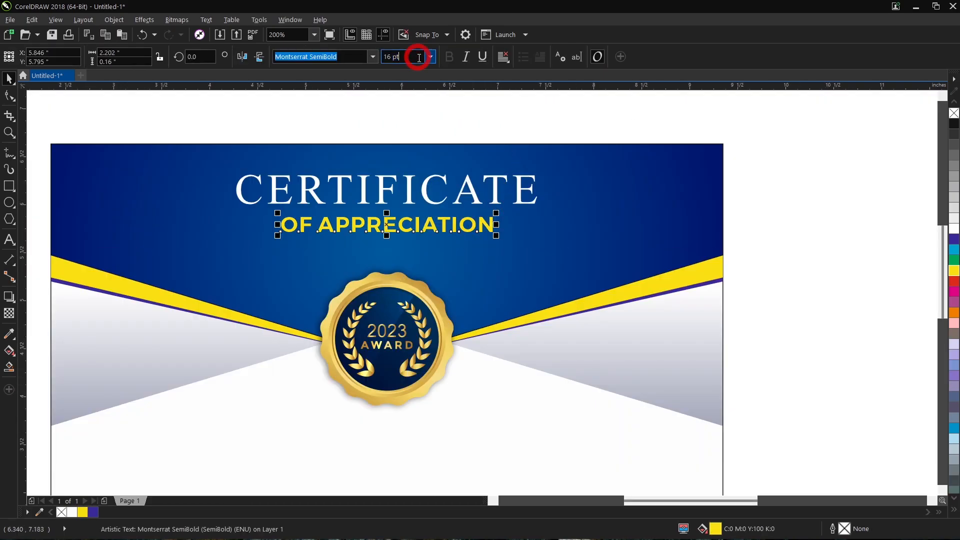
{"action": "key", "text": "ctrl+a"}
{"action": "type", "text": "14"}
{"action": "key", "text": "Return"}
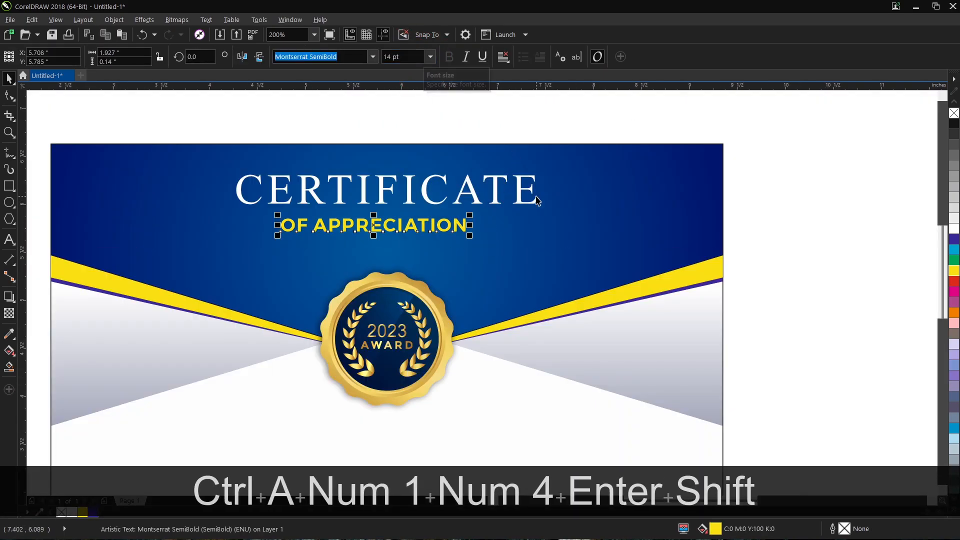
{"action": "left_click", "coordinate": [546, 237], "text": "shift"}
{"action": "key", "text": "c"}
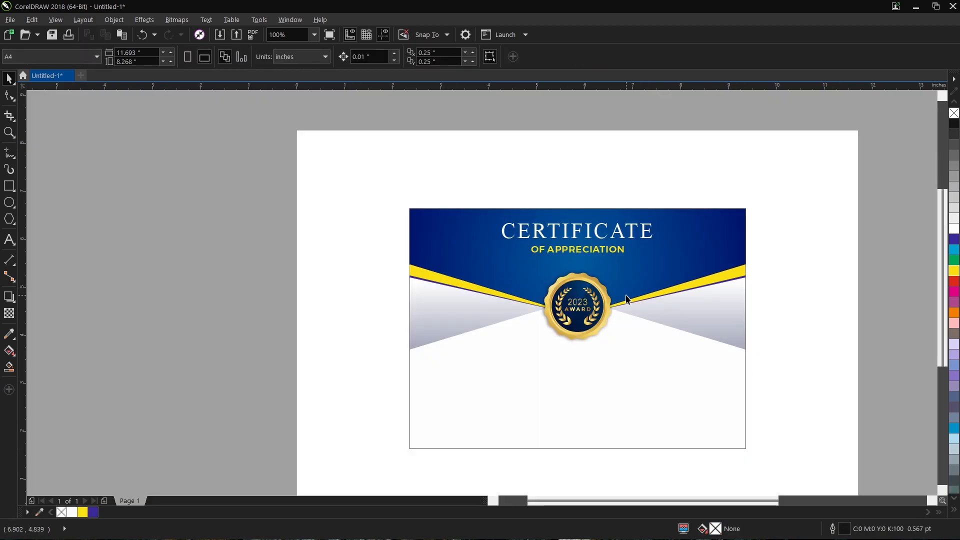
- Move the award badge straight up slightly, closer to the heading text
{"action": "left_click", "coordinate": [598, 308]}
{"action": "scroll", "coordinate": [596, 306], "scroll_direction": "up", "scroll_amount": 2}
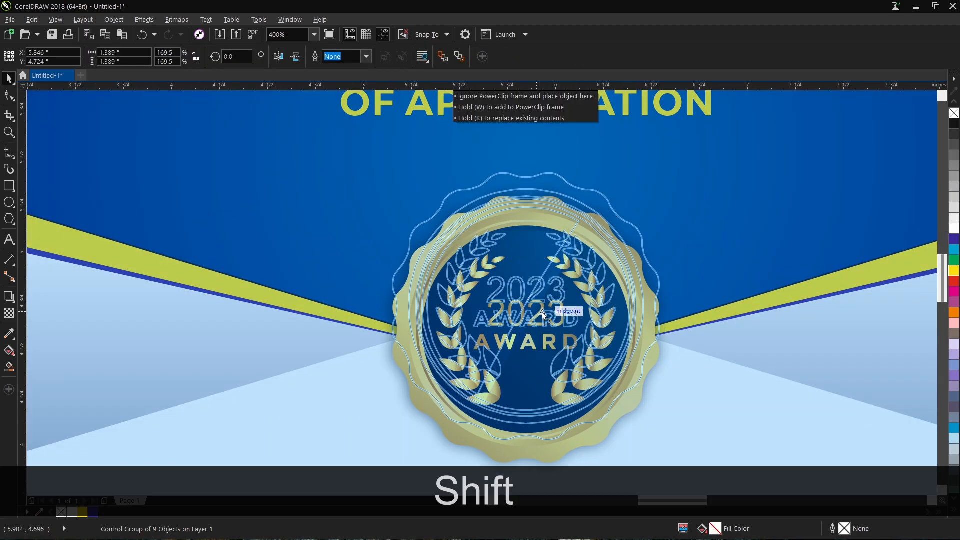
{"action": "scroll", "coordinate": [542, 312], "scroll_direction": "down", "scroll_amount": 2}
- Nudge the CERTIFICATE and OF APPRECIATION lines down together by 0.08 inches
{"action": "left_click", "coordinate": [758, 226]}
{"action": "left_click_drag", "start_coordinate": [368, 267], "coordinate": [364, 279]}
{"action": "key", "text": "Down"}
{"action": "key", "text": "Down"}
{"action": "key", "text": "Down"}
{"action": "key", "text": "Down"}
{"action": "key", "text": "Down"}
{"action": "key", "text": "Down"}
{"action": "key", "text": "Down"}
{"action": "key", "text": "Down"}
{"action": "scroll", "coordinate": [608, 235], "scroll_direction": "up", "scroll_amount": 1}
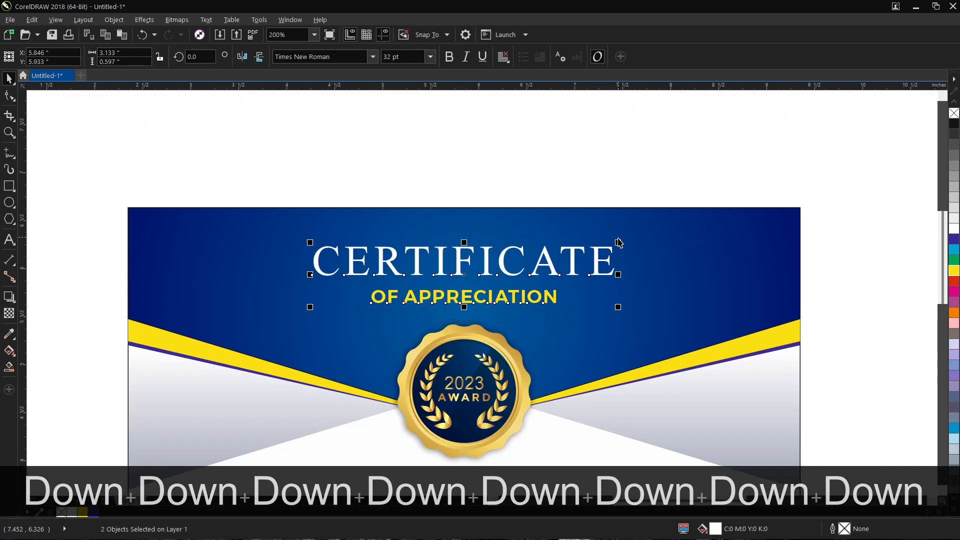